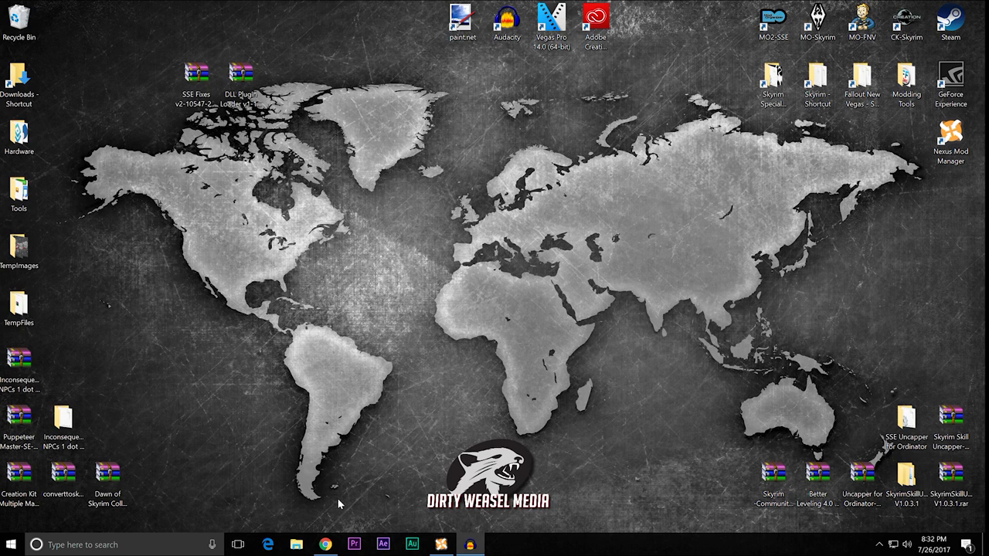
Bring Chrome back and read the SSE Fixes description down to its How to install section
left_click(325, 545)
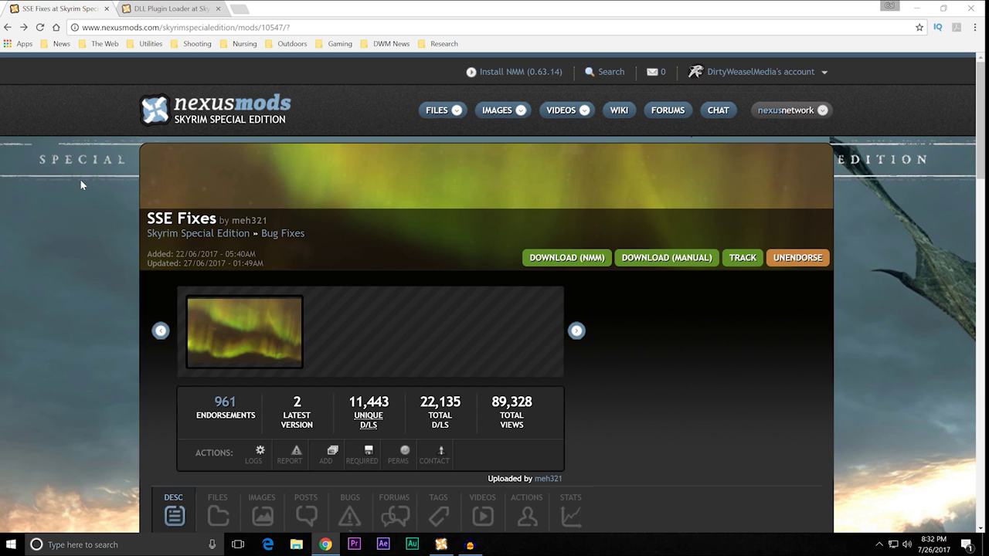
scroll(125, 219, "down", 4)
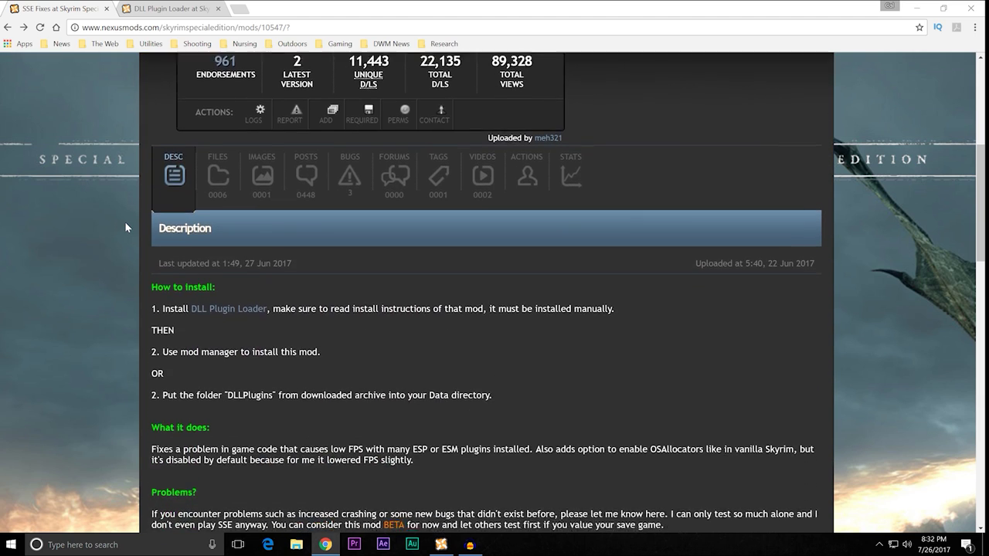
scroll(125, 226, "down", 2)
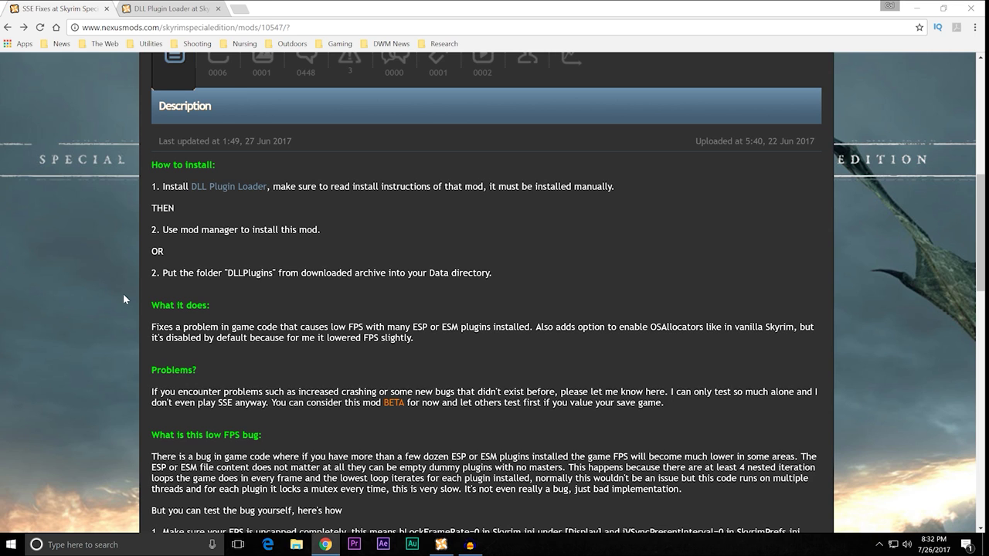
scroll(122, 294, "down", 3)
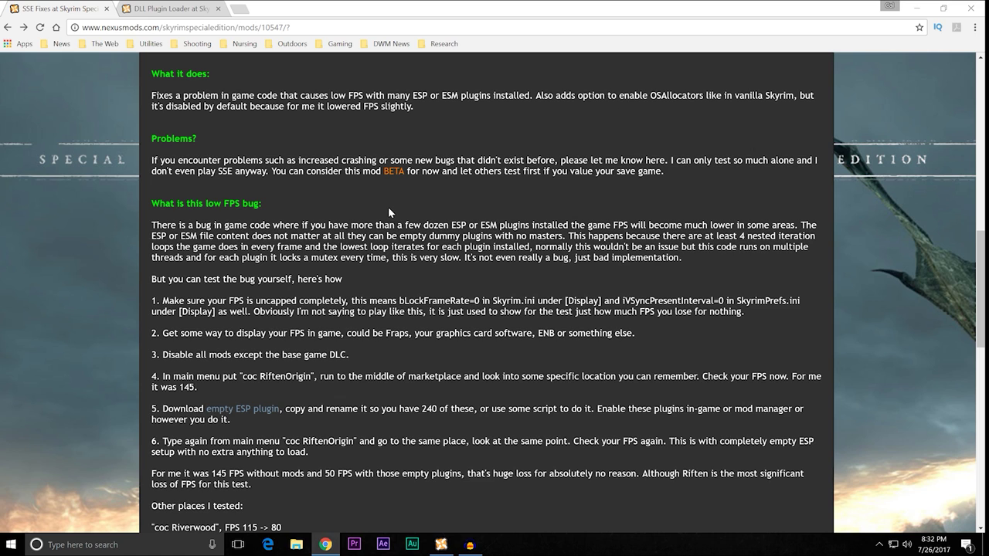
scroll(391, 210, "up", 5)
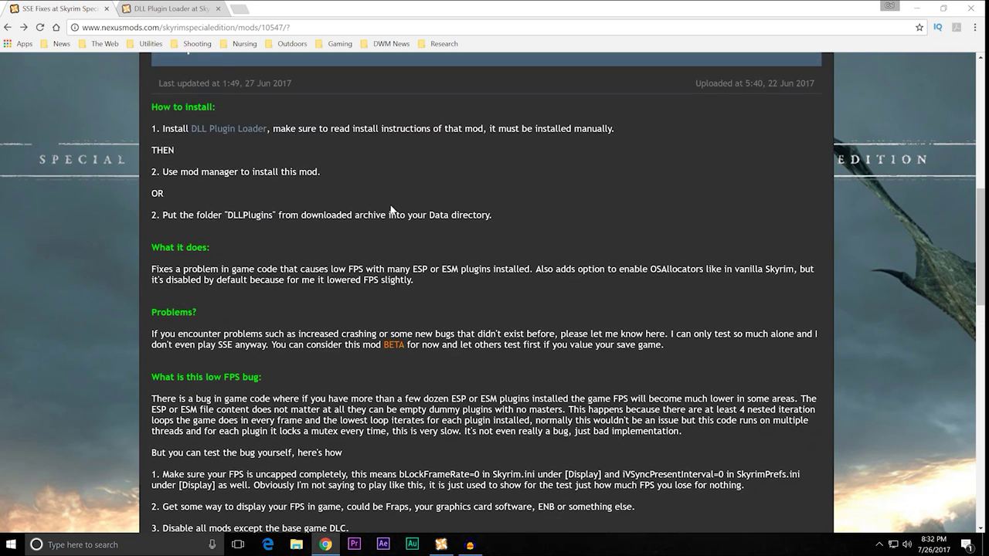
scroll(391, 210, "up", 2)
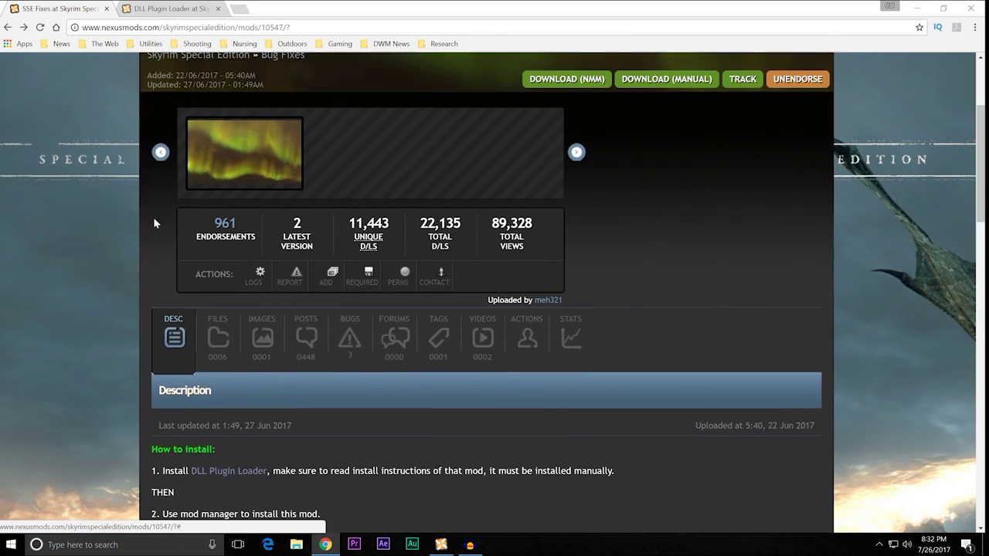
scroll(147, 222, "down", 4)
scroll(148, 228, "down", 5)
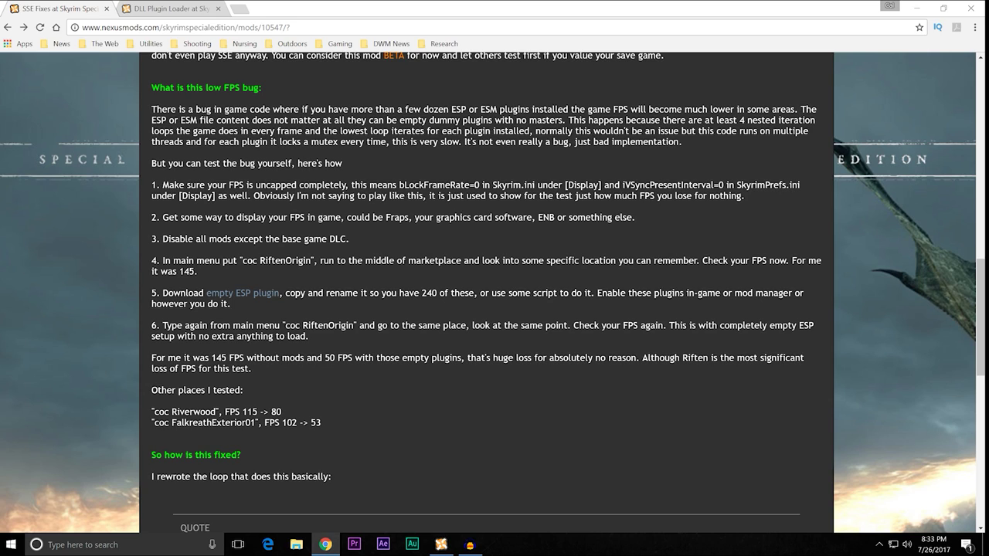
scroll(106, 254, "up", 5)
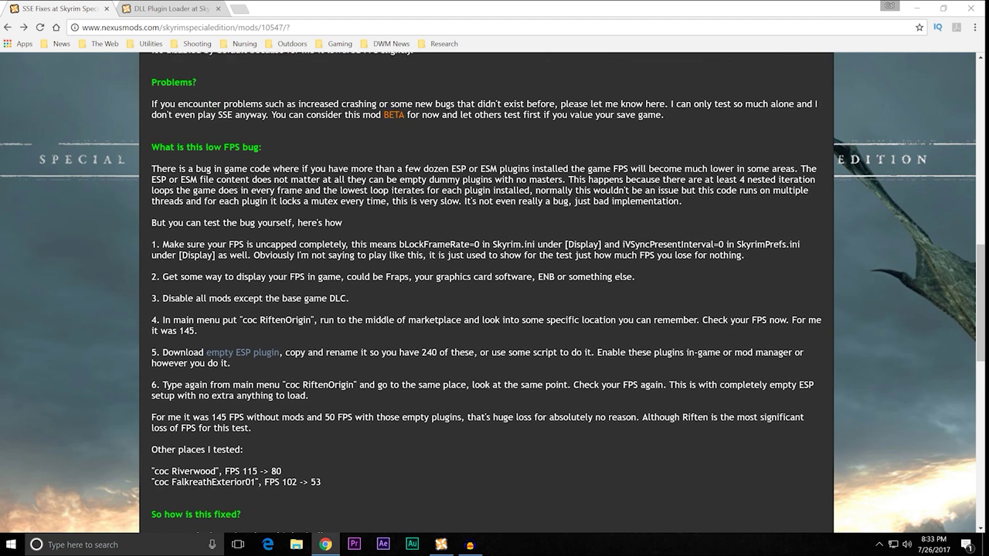
scroll(105, 250, "up", 5)
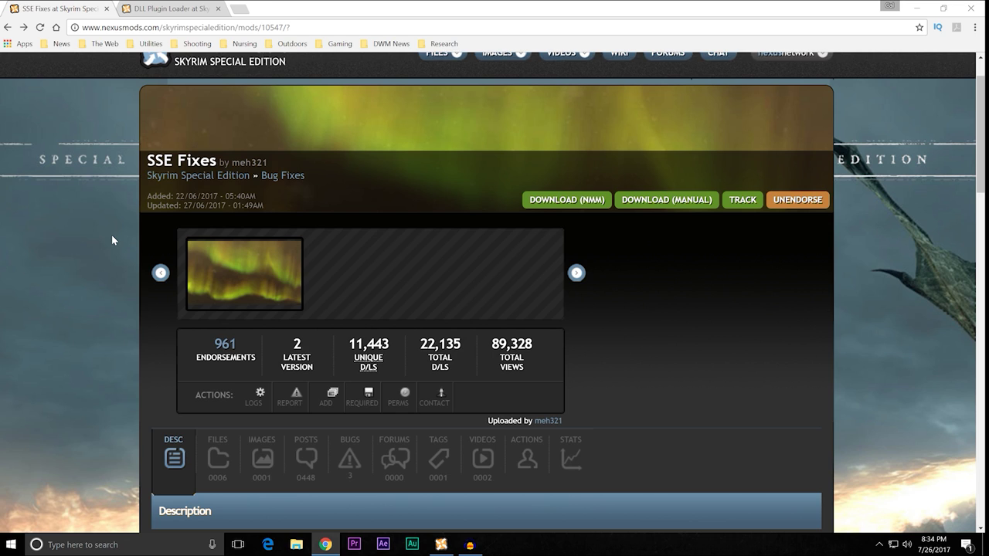
scroll(112, 241, "up", 1)
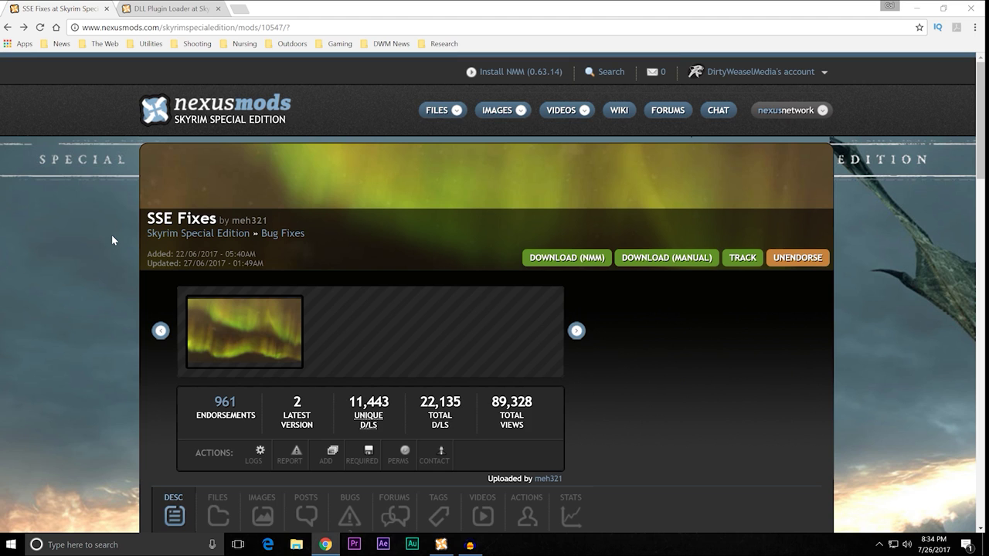
scroll(89, 290, "down", 2)
scroll(88, 292, "down", 1)
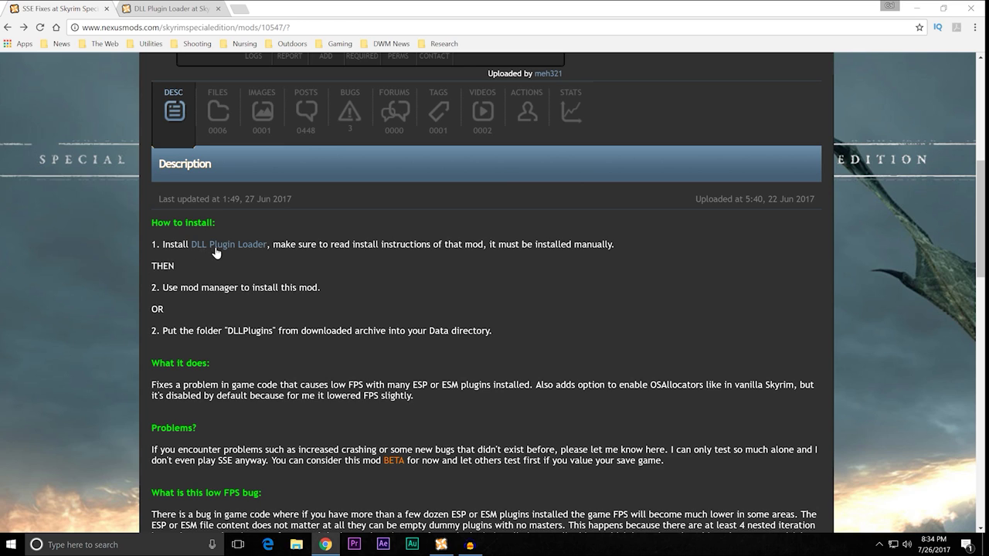
left_click_drag(186, 244, 617, 244)
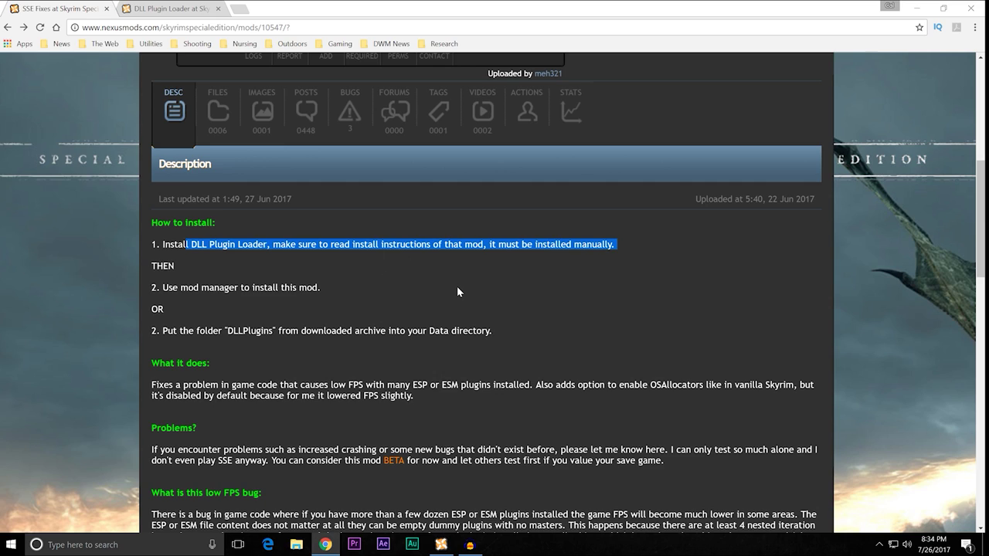
left_click(116, 289)
scroll(127, 224, "up", 2)
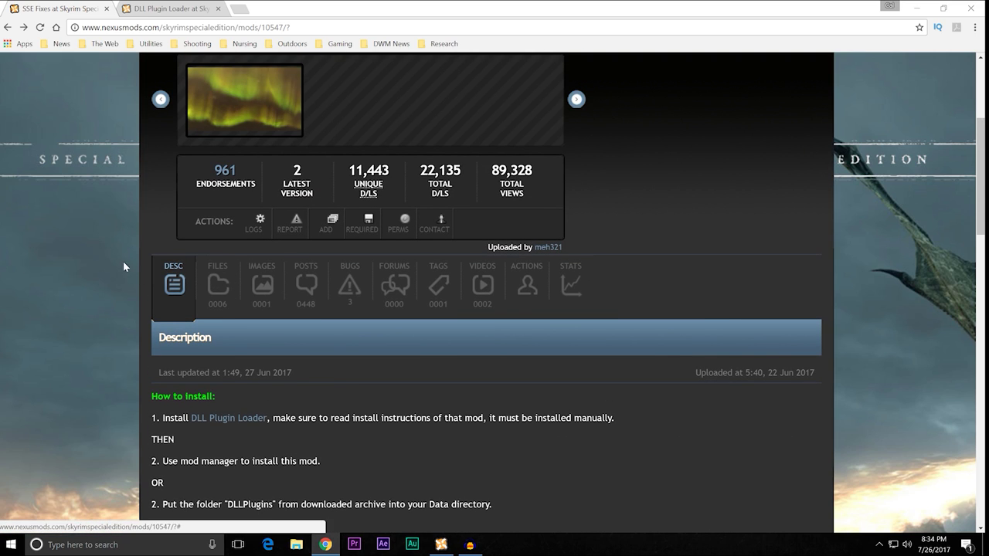
scroll(113, 255, "up", 3)
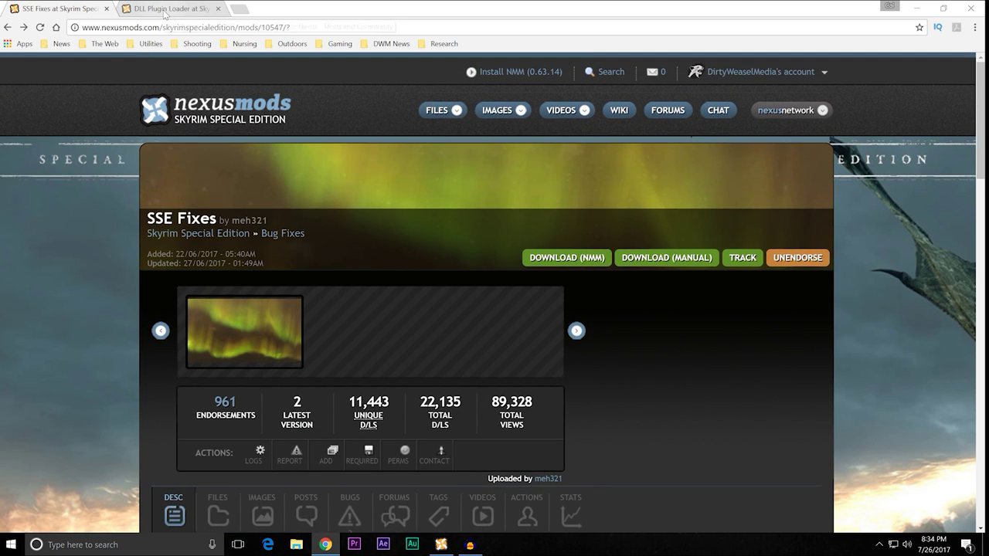
key("ctrl+Tab")
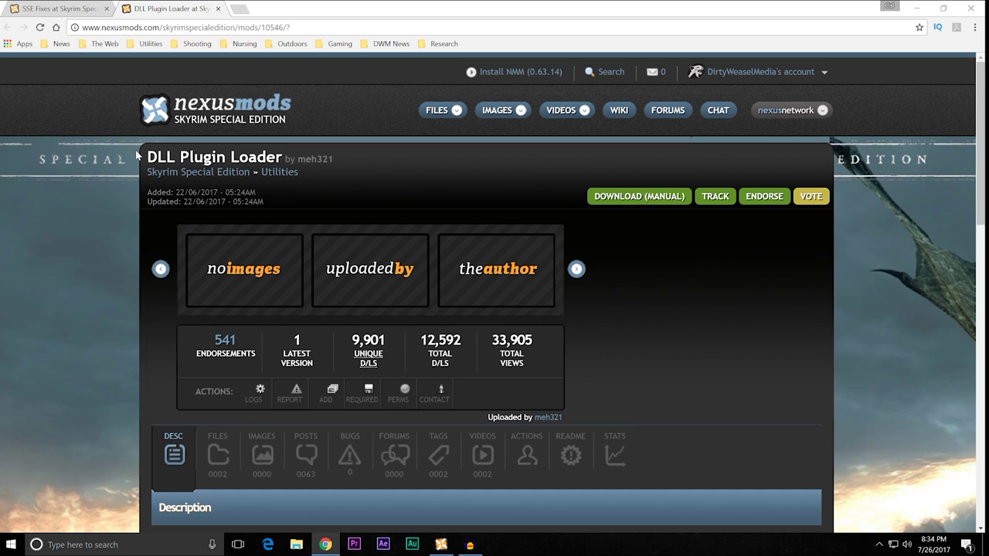
Read through the DLL Plugin Loader description and its install steps
scroll(137, 155, "down", 1)
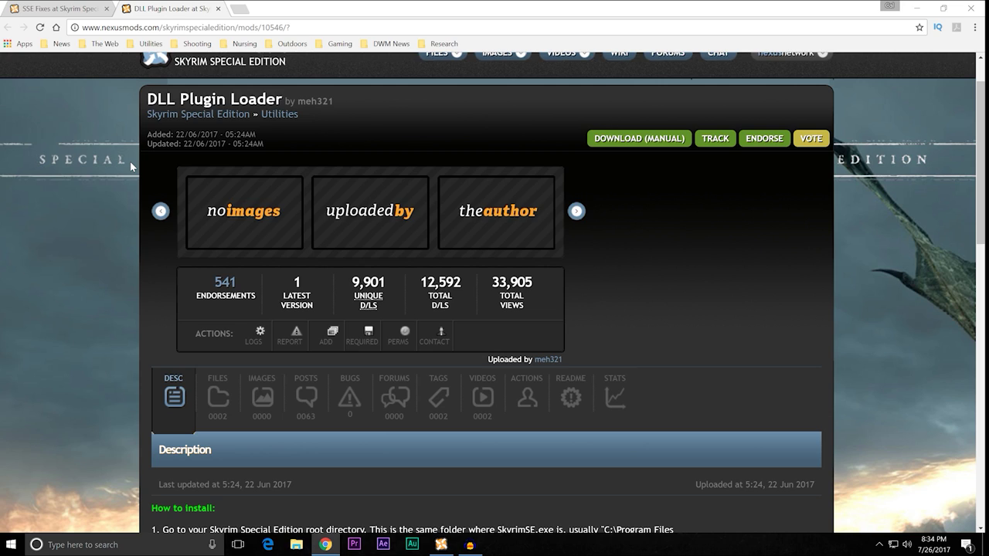
scroll(130, 162, "down", 4)
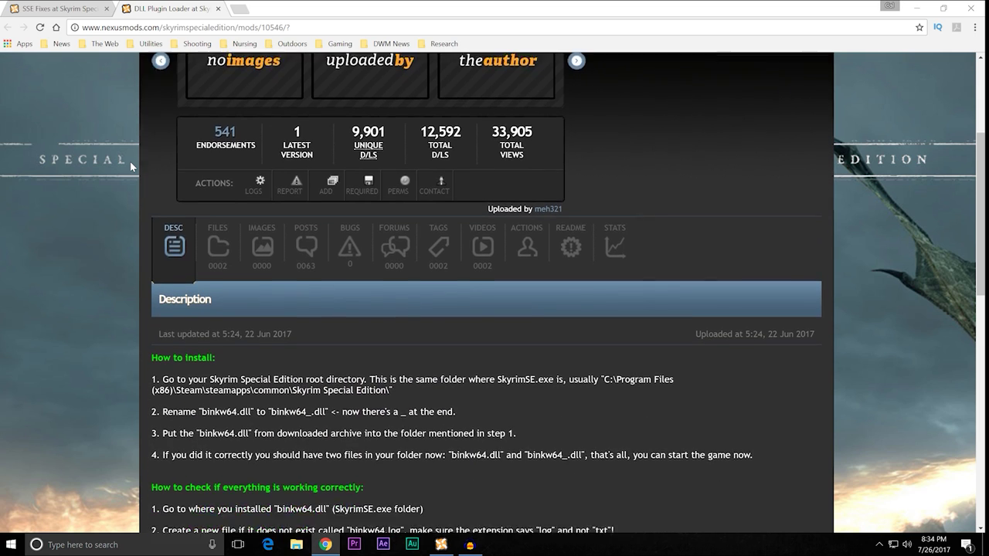
scroll(130, 166, "down", 2)
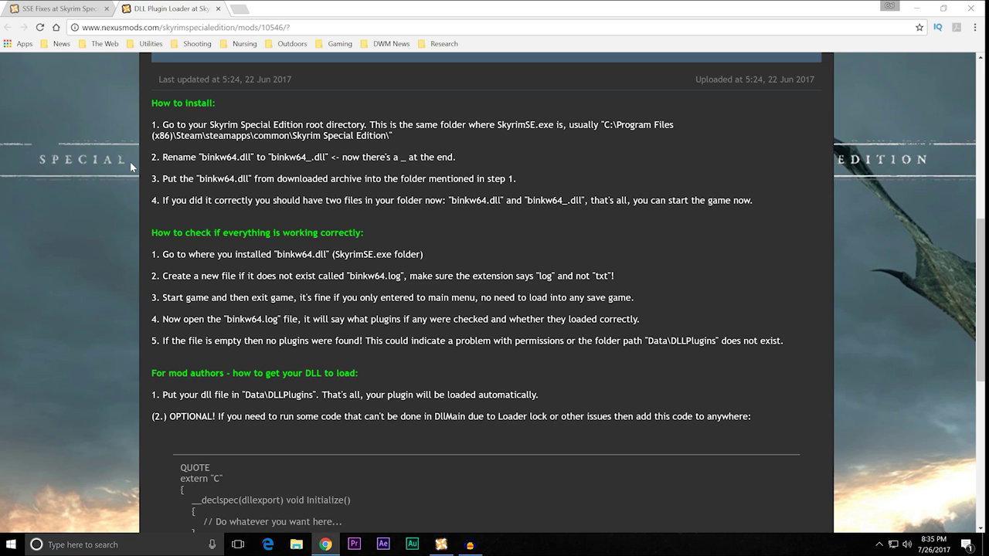
scroll(131, 167, "down", 3)
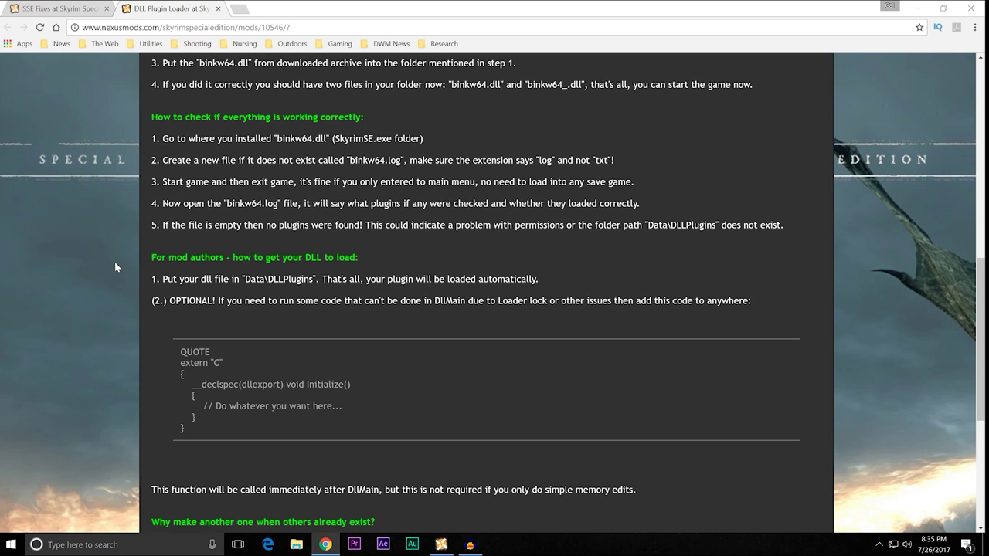
scroll(114, 267, "up", 8)
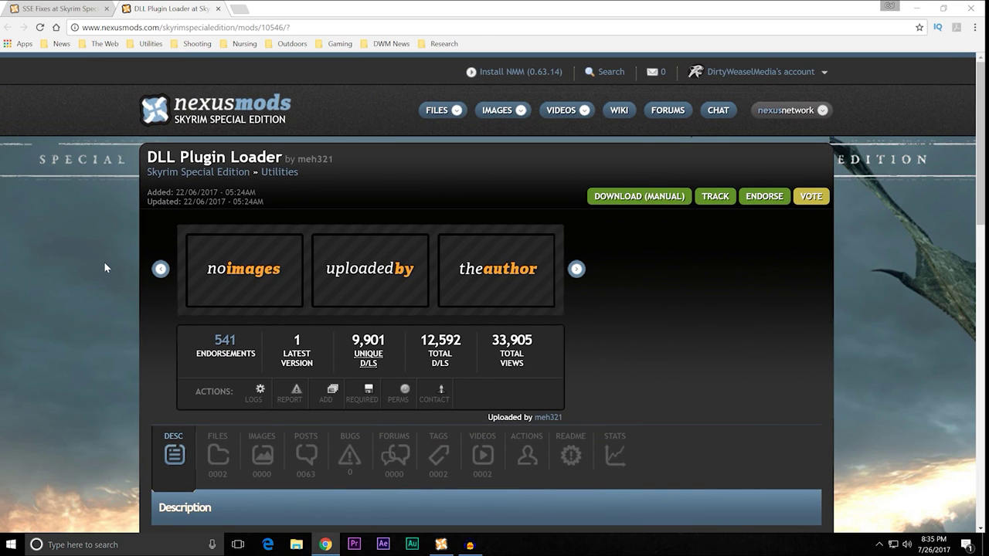
scroll(58, 288, "down", 1)
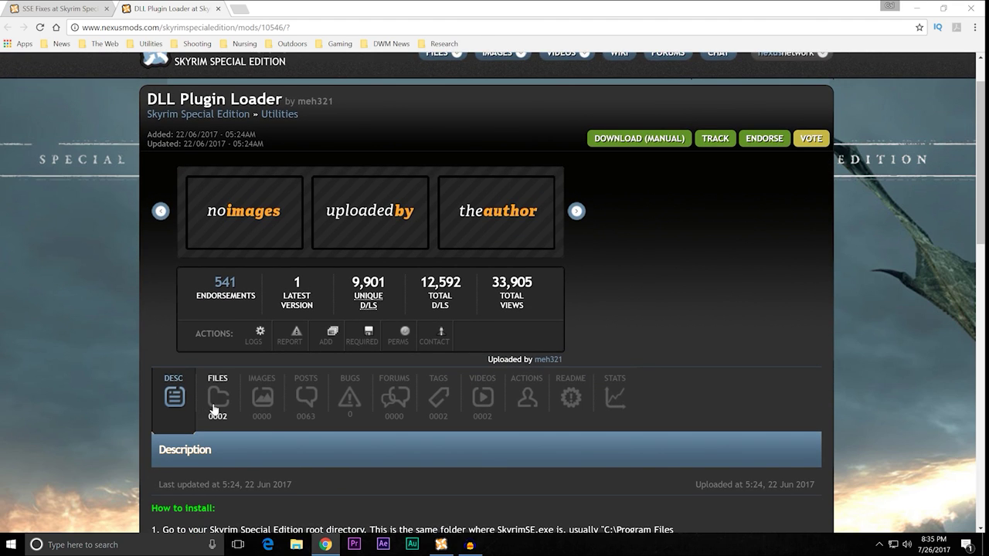
Check the loader's files list and READ INSTRUCTIONS! warning, then minimize Chrome and centre the archive icon
left_click(215, 410)
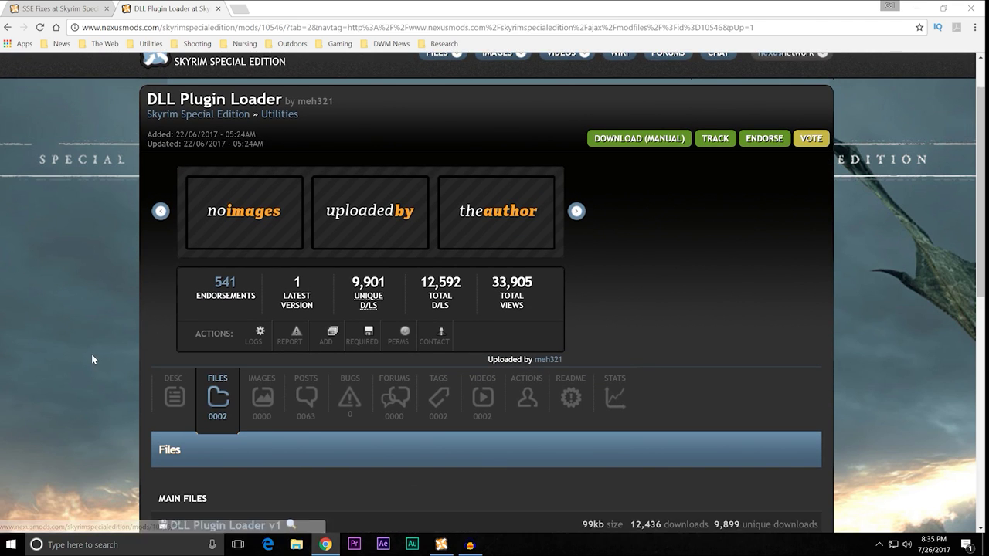
scroll(101, 351, "down", 4)
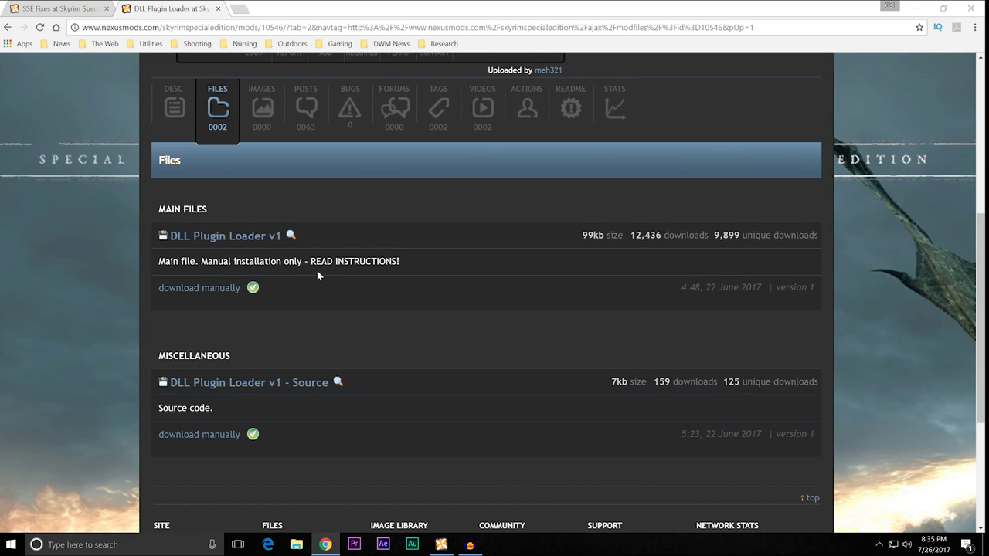
left_click_drag(308, 261, 401, 262)
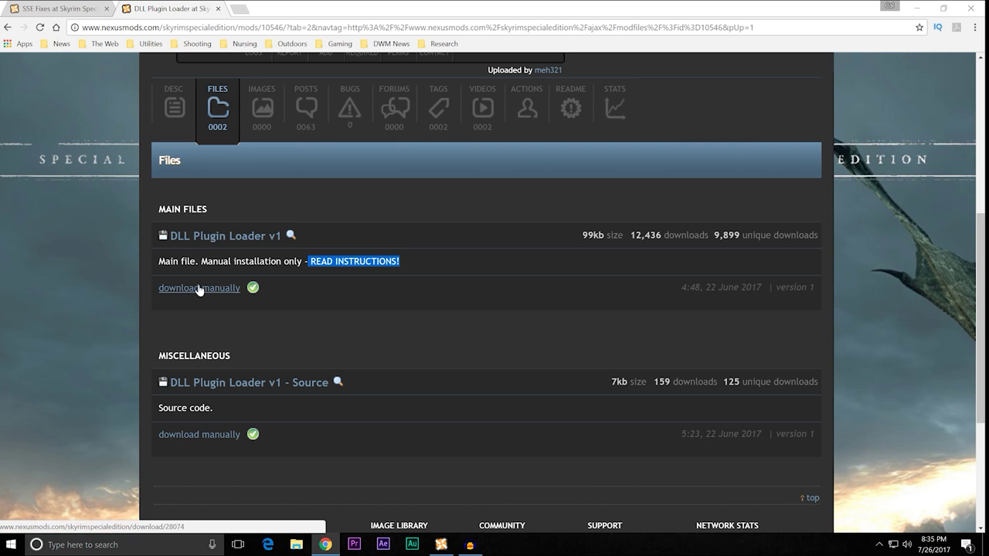
left_click(336, 306)
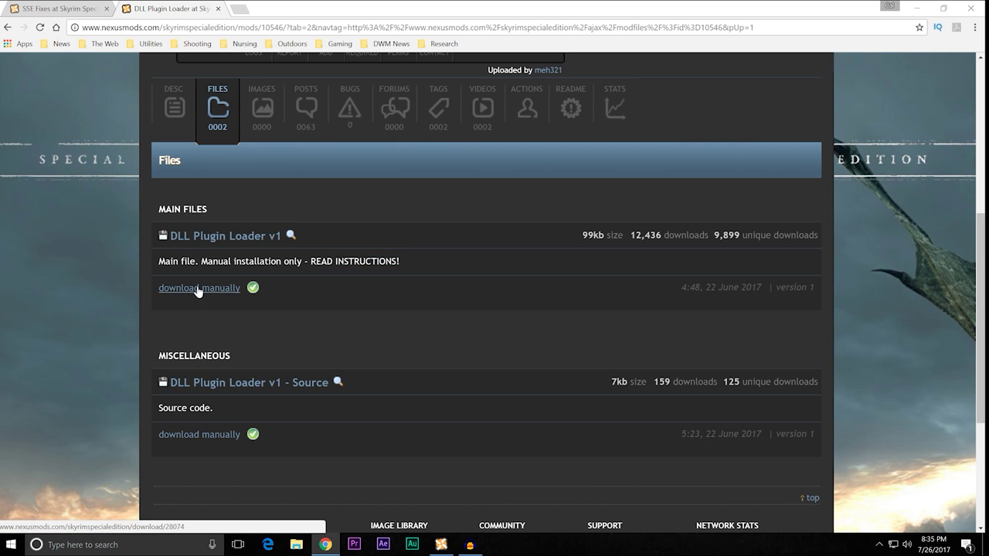
left_click(915, 9)
left_click_drag(232, 83, 391, 218)
Open the DLL Plugin Loader archive, read its readme in Notepad, then move WinRAR left
double_click(402, 208)
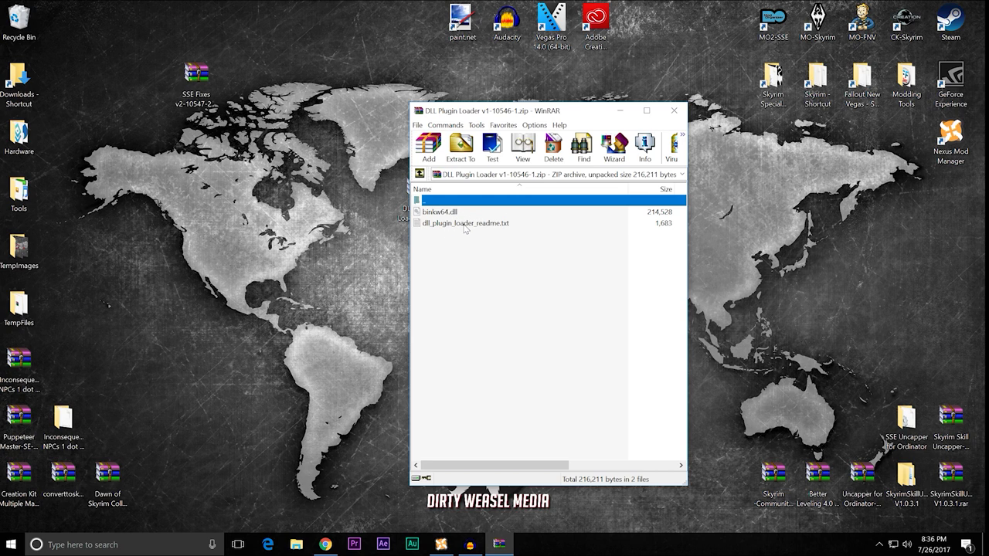
double_click(465, 223)
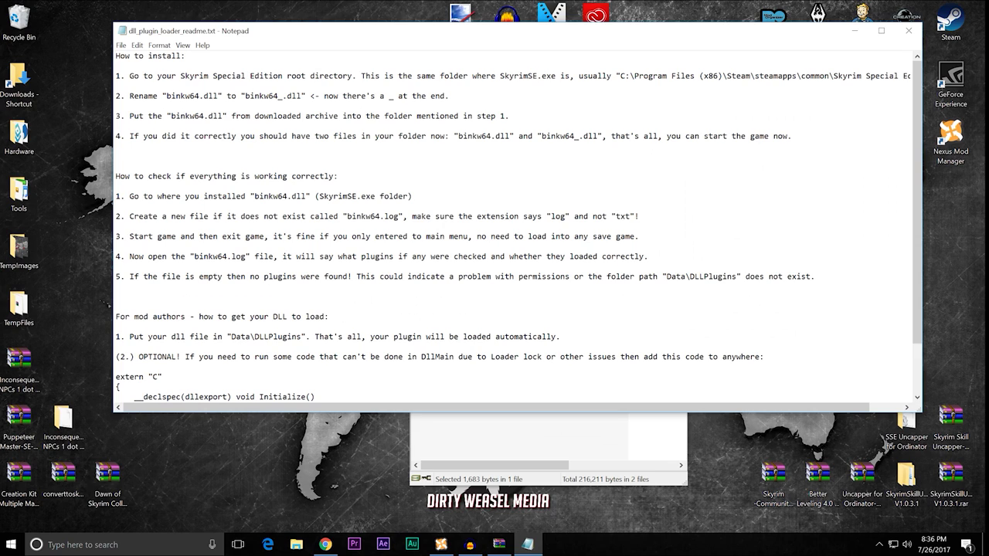
scroll(517, 226, "down", 1)
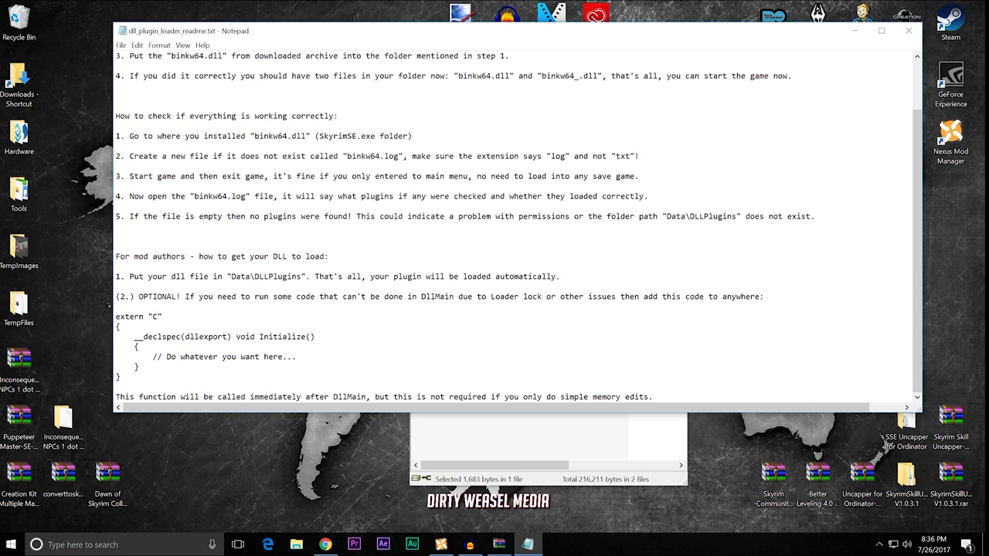
scroll(514, 226, "up", 1)
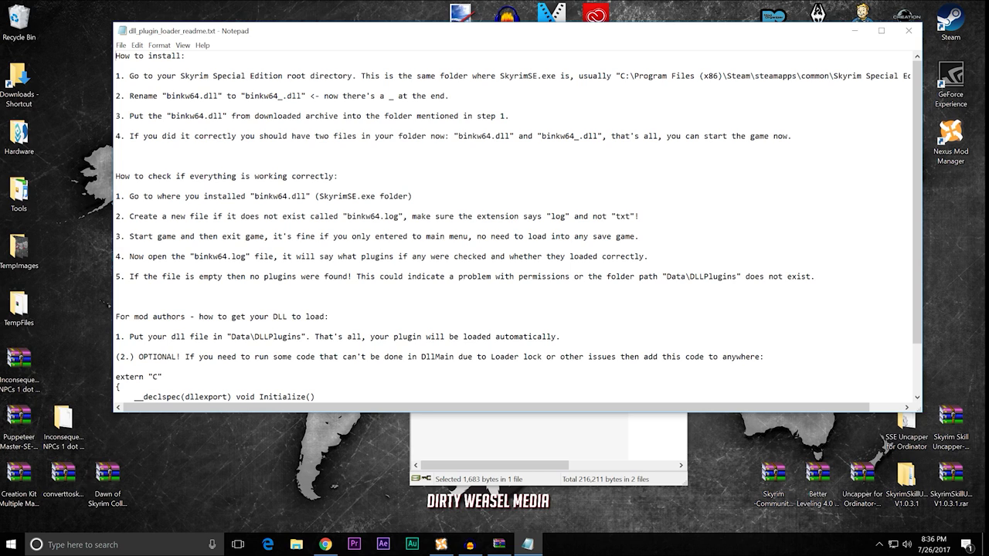
scroll(514, 226, "down", 1)
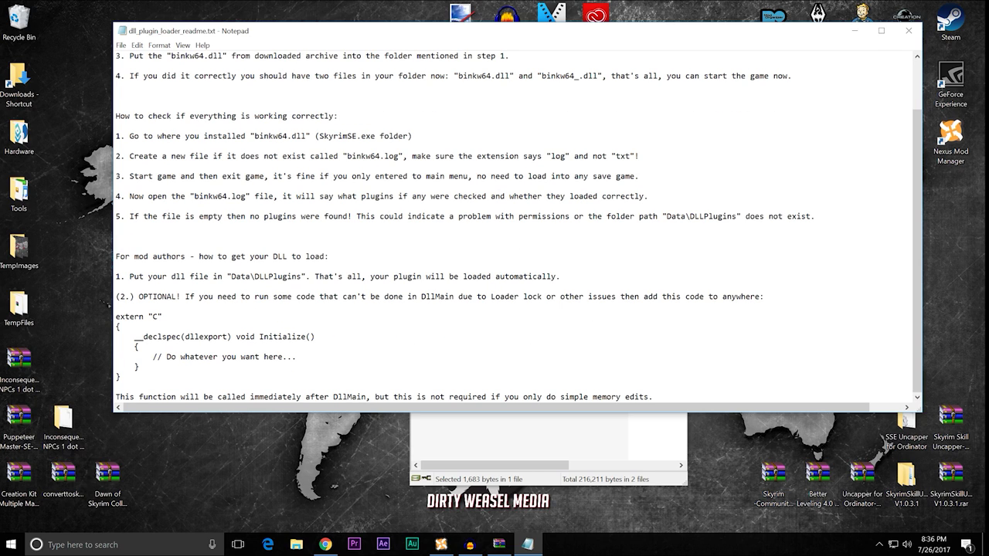
left_click(909, 30)
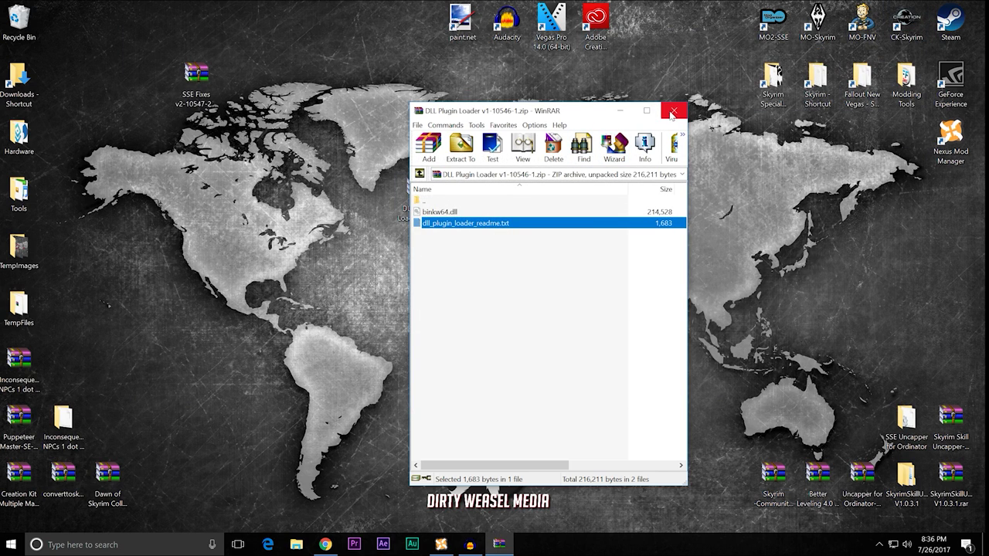
left_click_drag(592, 119, 218, 129)
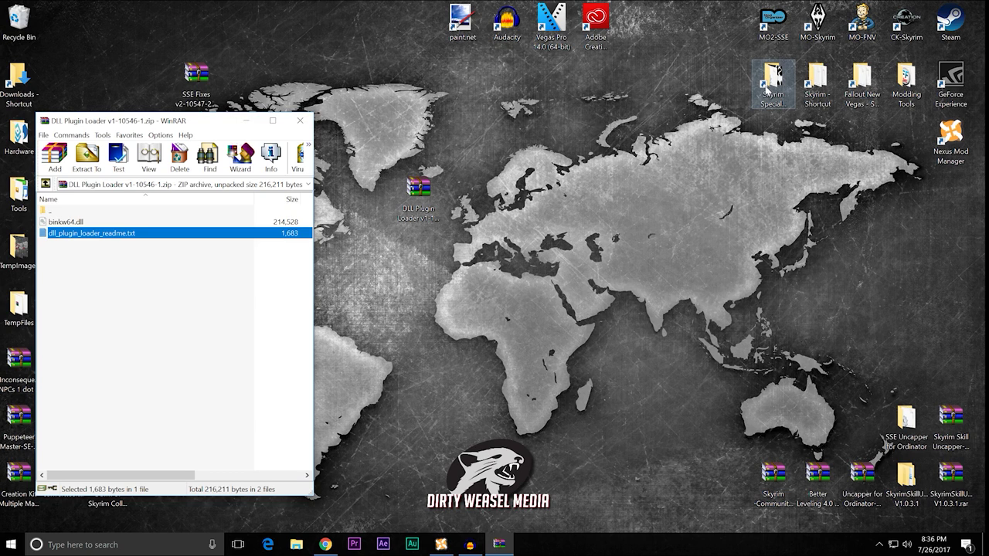
Open the Skyrim Special Edition game folder and place its window on the right side
double_click(768, 90)
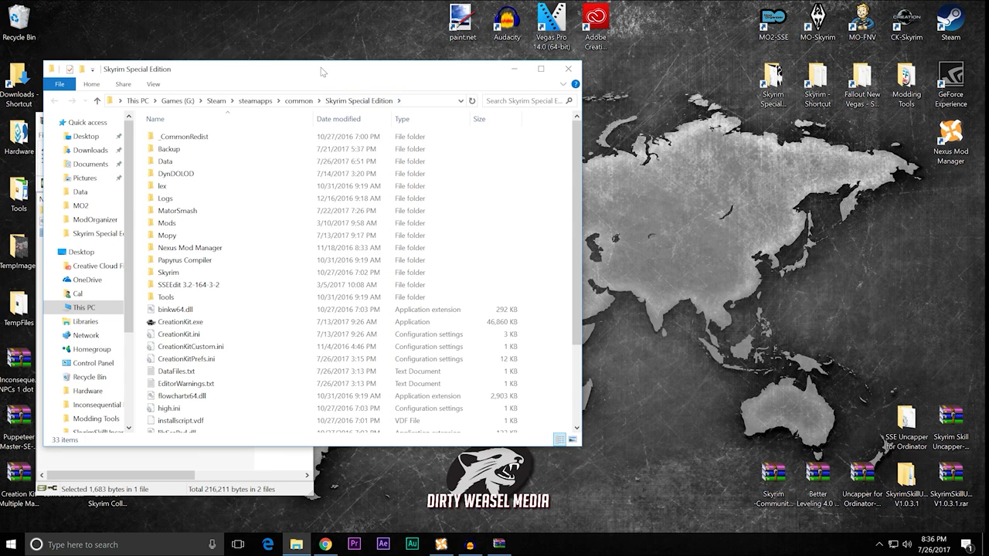
left_click_drag(323, 72, 625, 63)
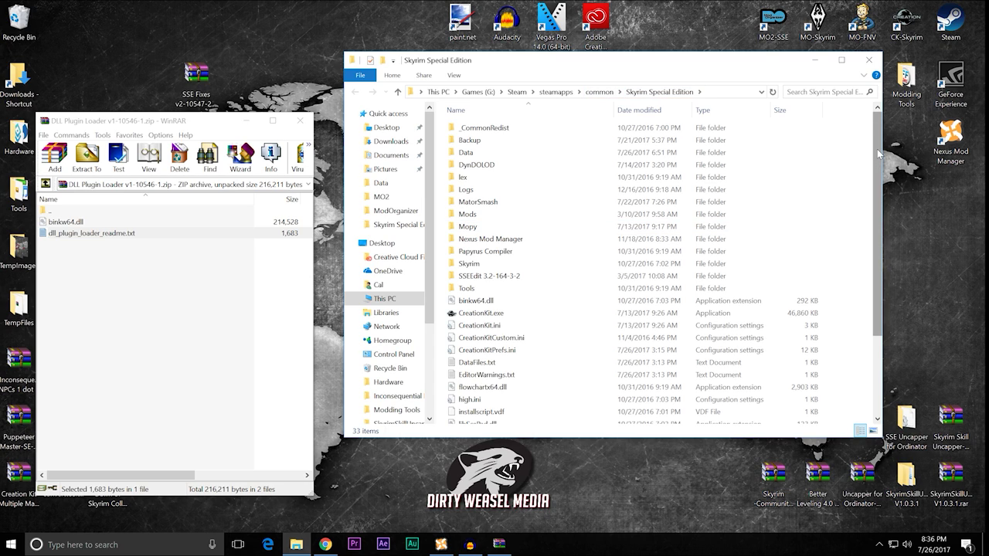
scroll(869, 224, "down", 3)
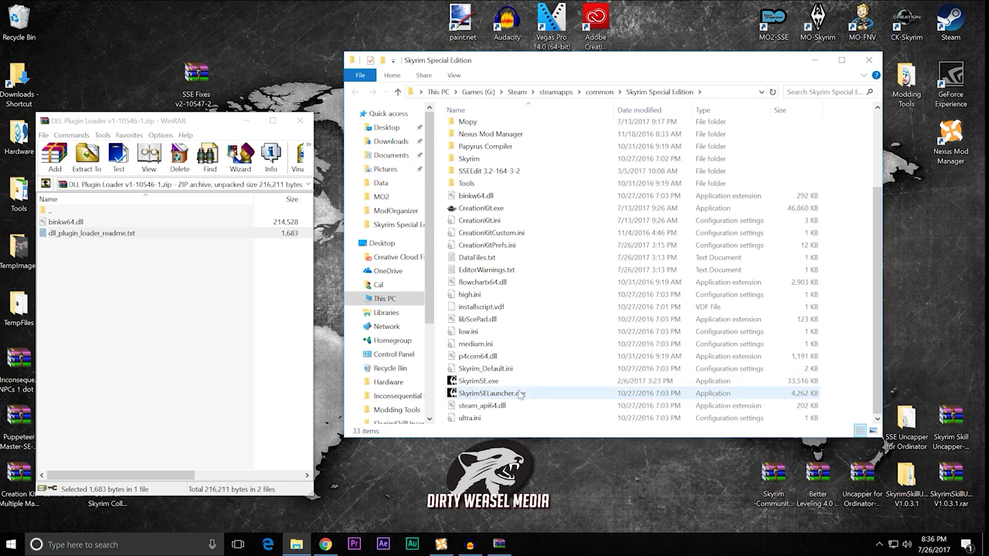
scroll(550, 267, "up", 3)
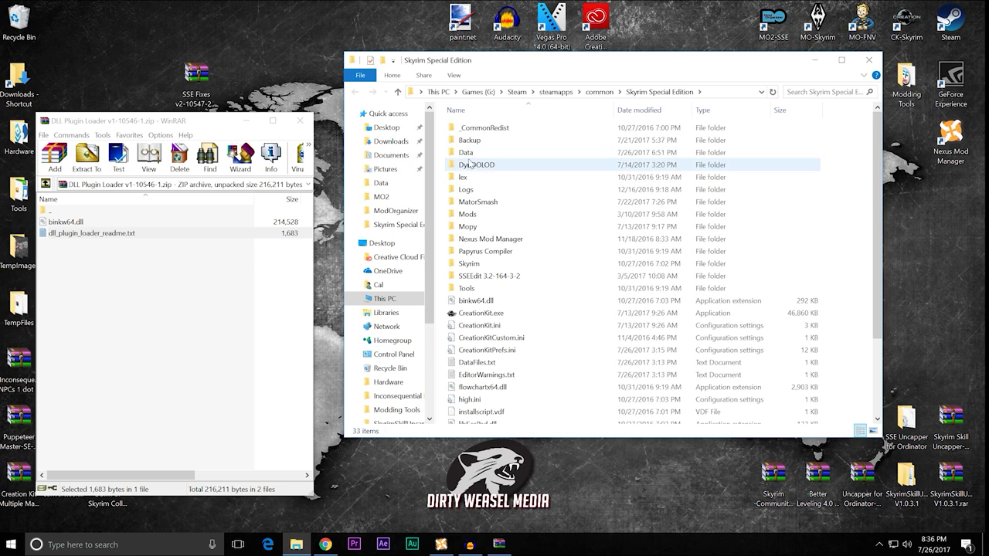
scroll(575, 255, "down", 2)
scroll(575, 249, "down", 1)
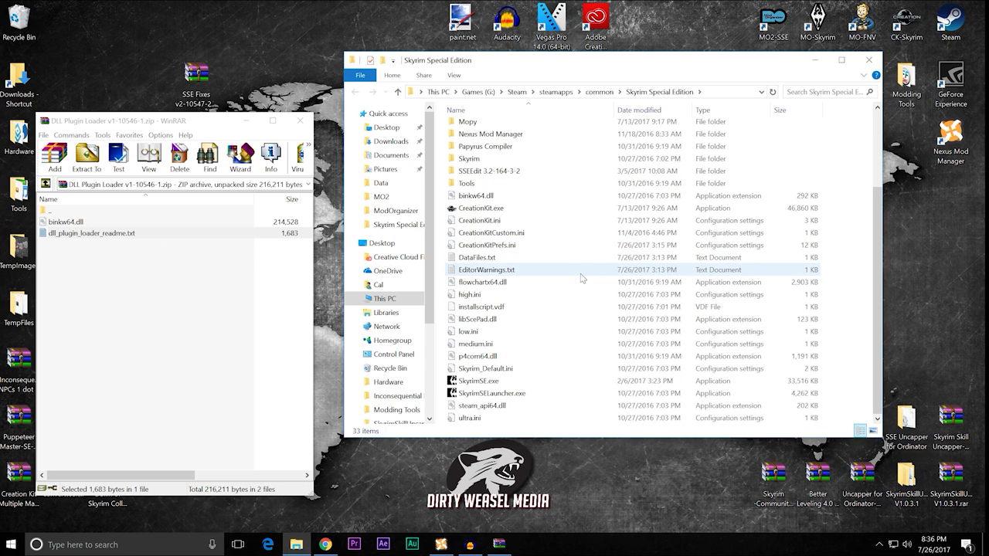
Rename the game's original binkw64.dll to binkw64_.dll
left_click(526, 199)
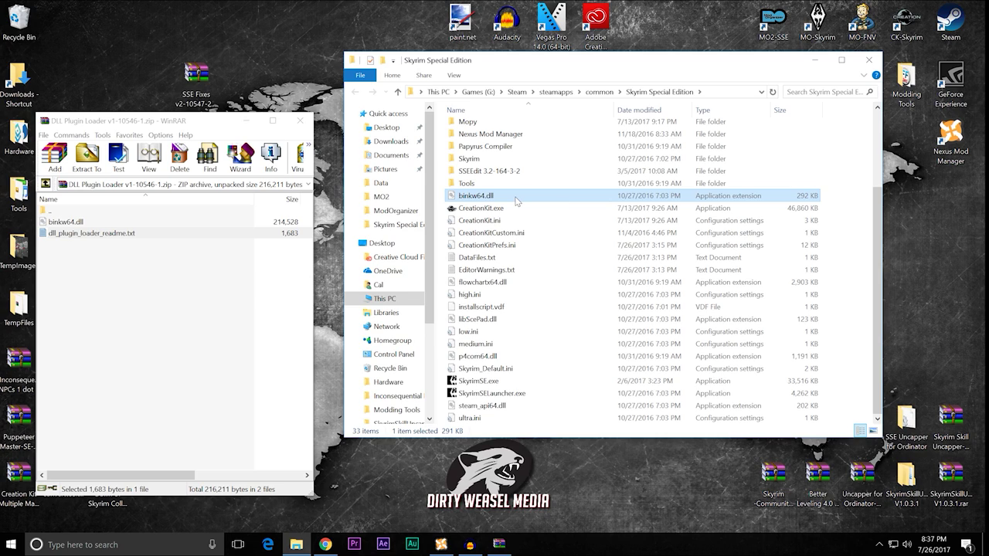
right_click(516, 199)
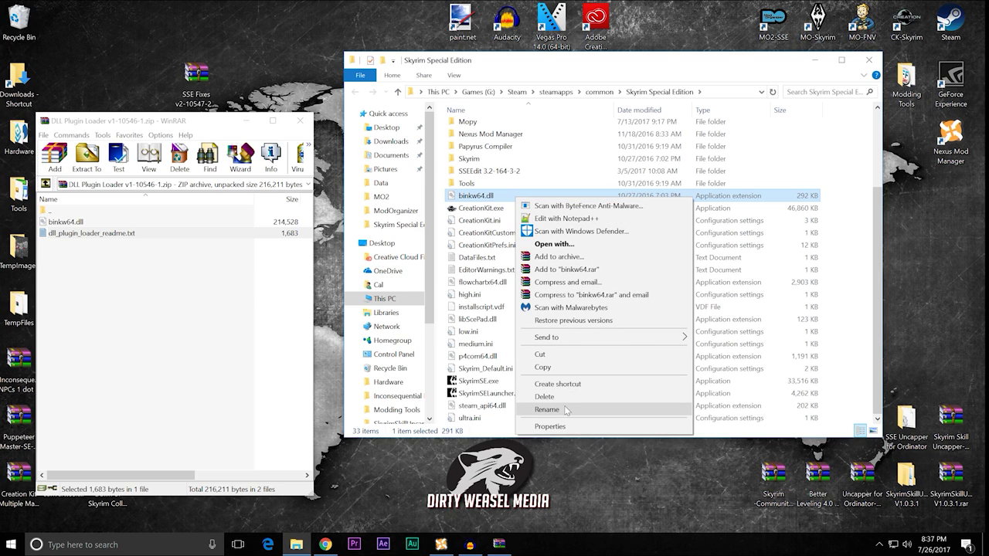
left_click(545, 409)
left_click(506, 196)
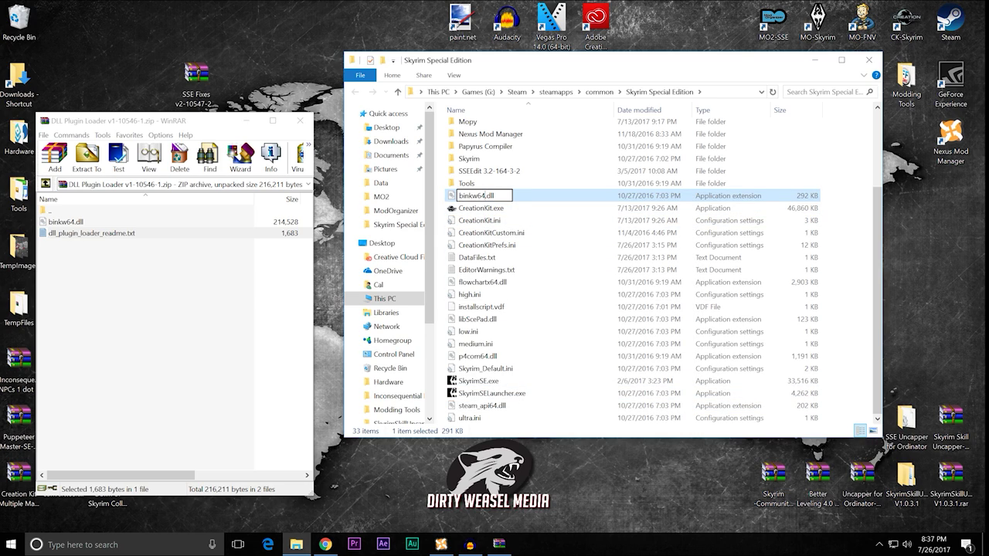
type("_")
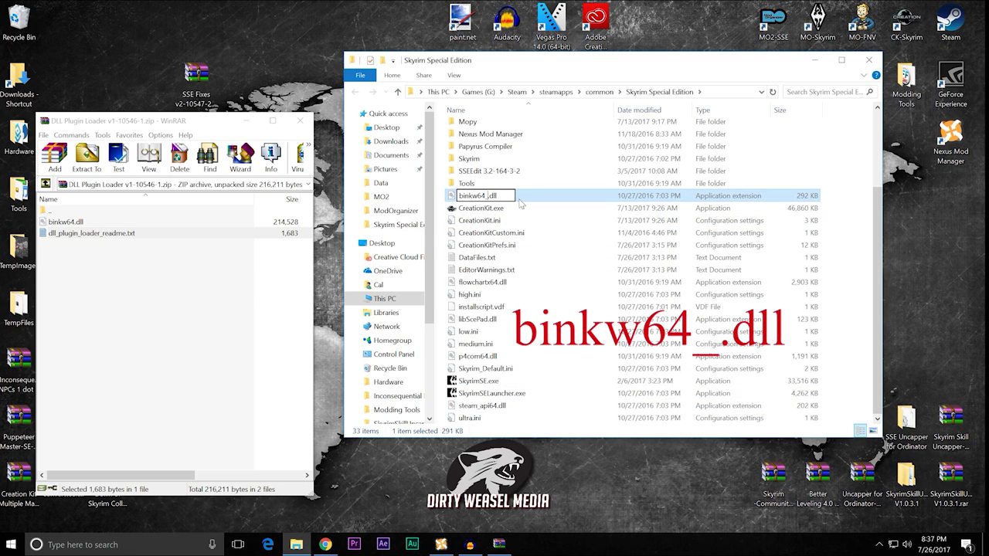
key("Return")
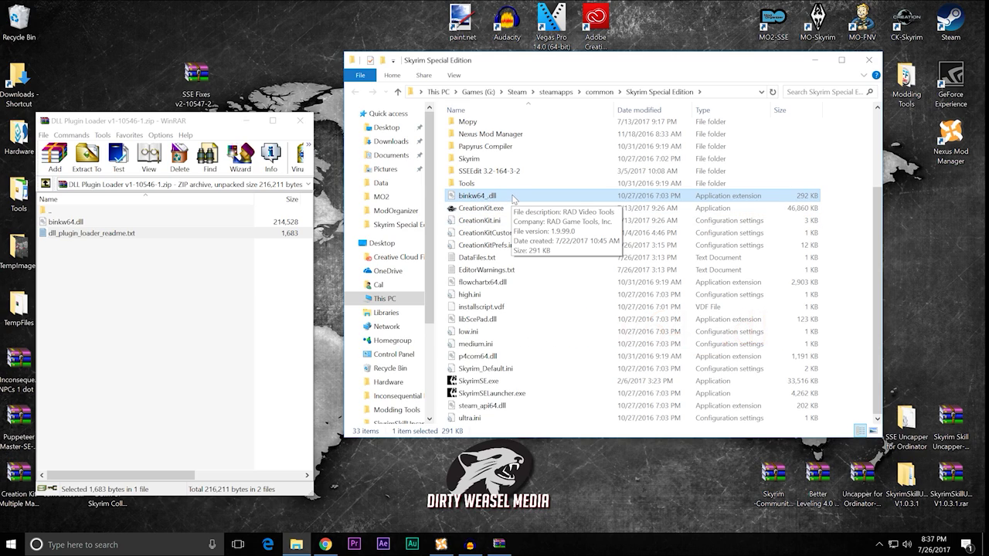
left_click(68, 222)
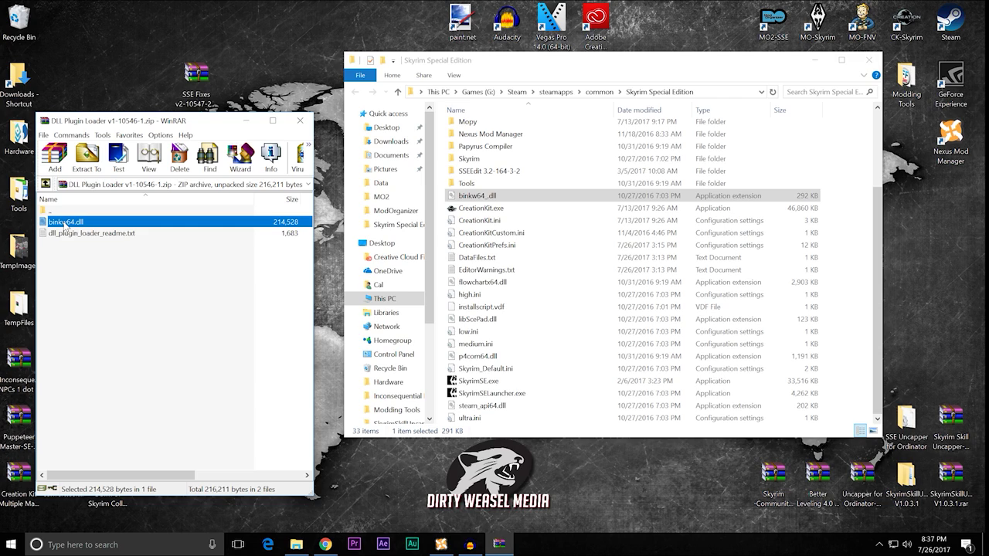
Drag the loader's binkw64.dll (210 KB) from WinRAR into the Skyrim Special Edition folder
left_click_drag(66, 225, 847, 226)
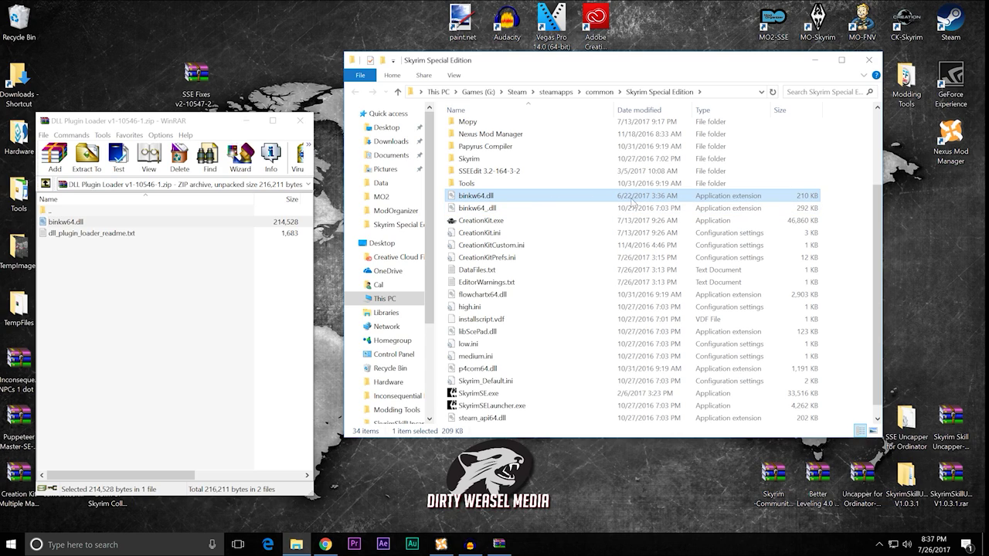
left_click(527, 209)
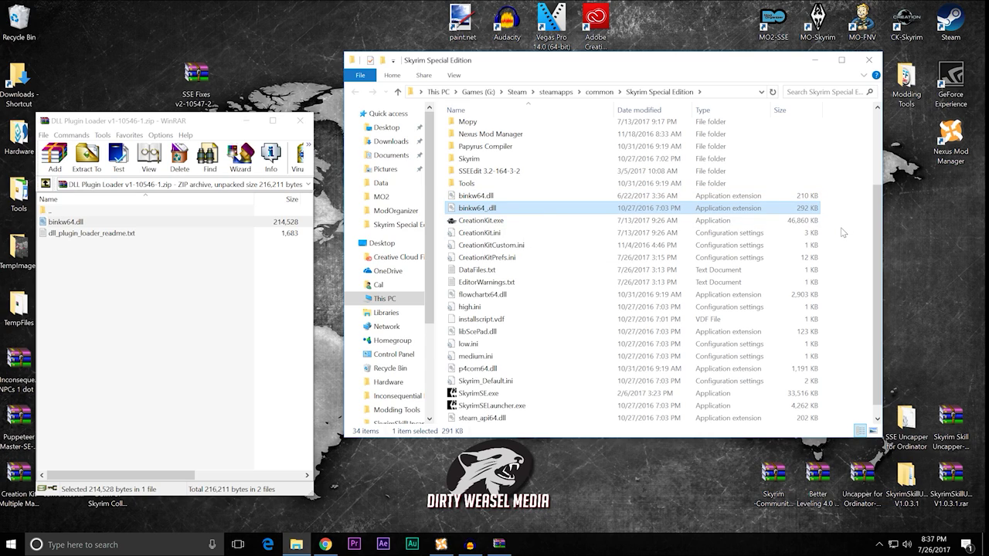
right_click(843, 233)
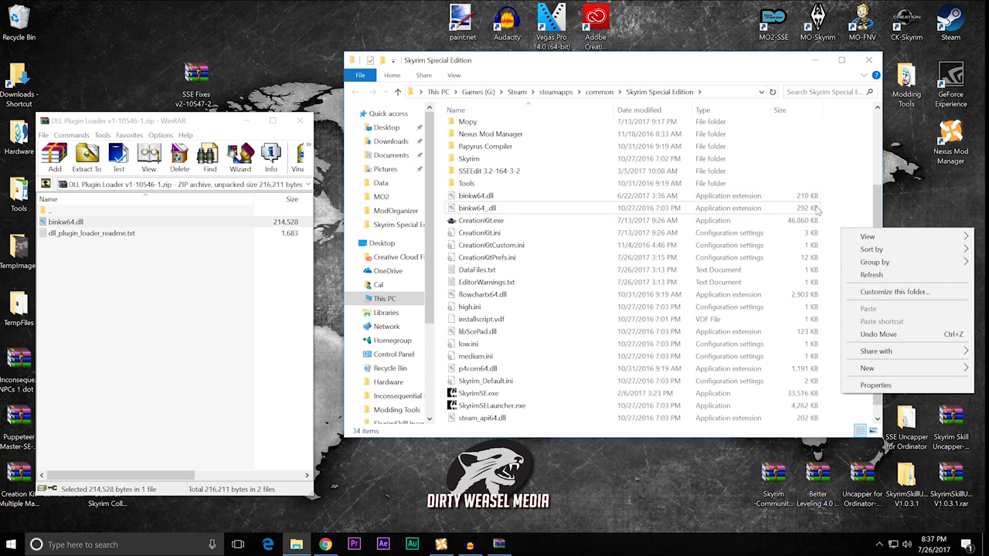
Create a new empty text document in the Skyrim Special Edition folder
mouse_move(859, 369)
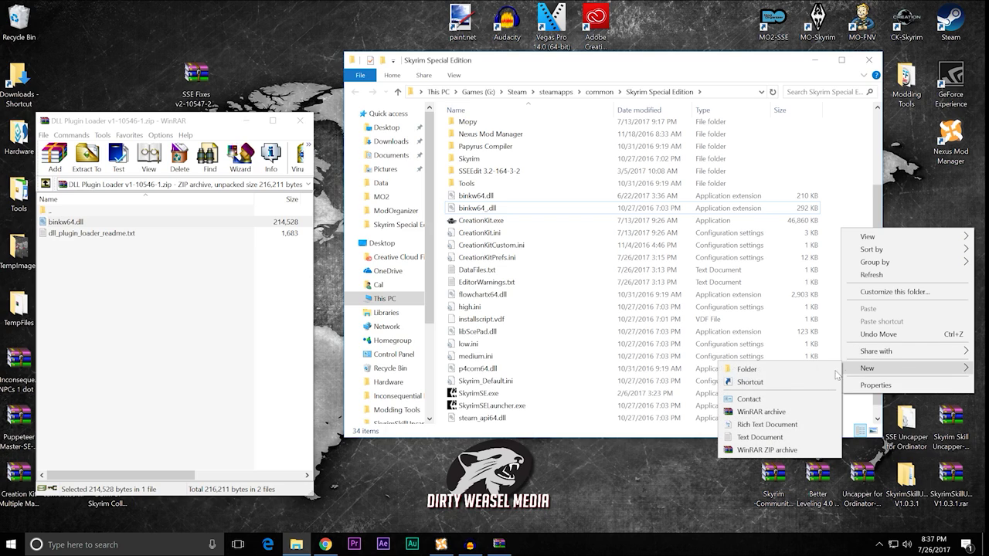
left_click(782, 438)
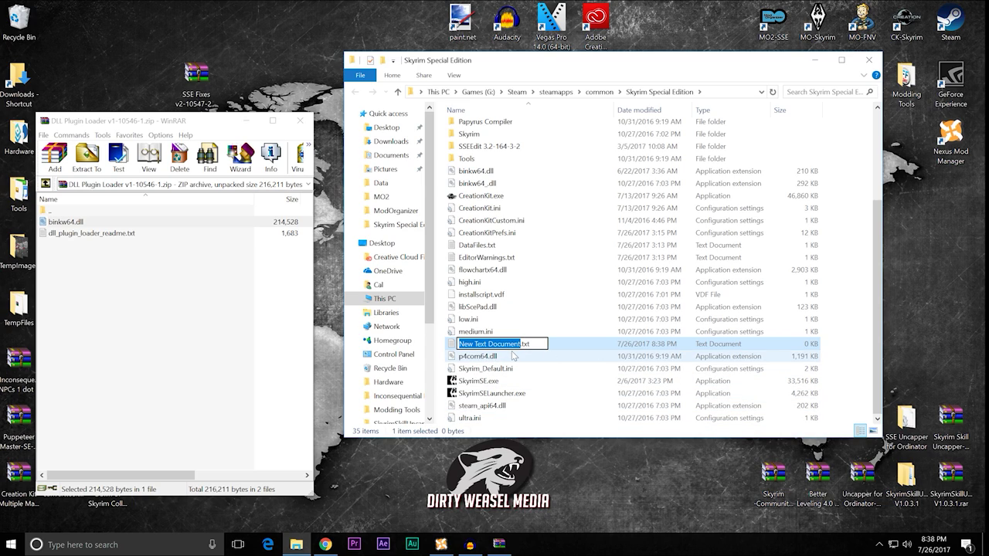
key("ctrl+a")
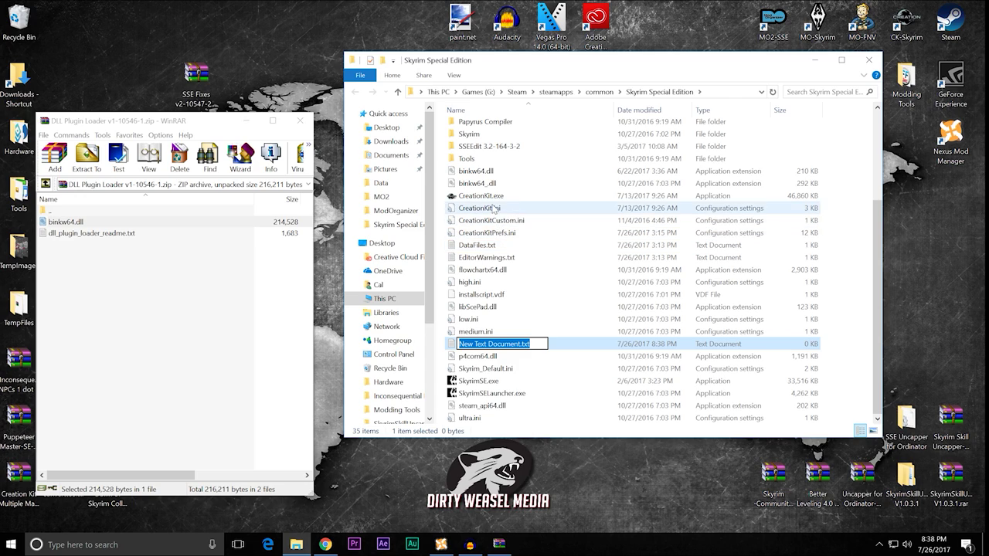
left_click(468, 184)
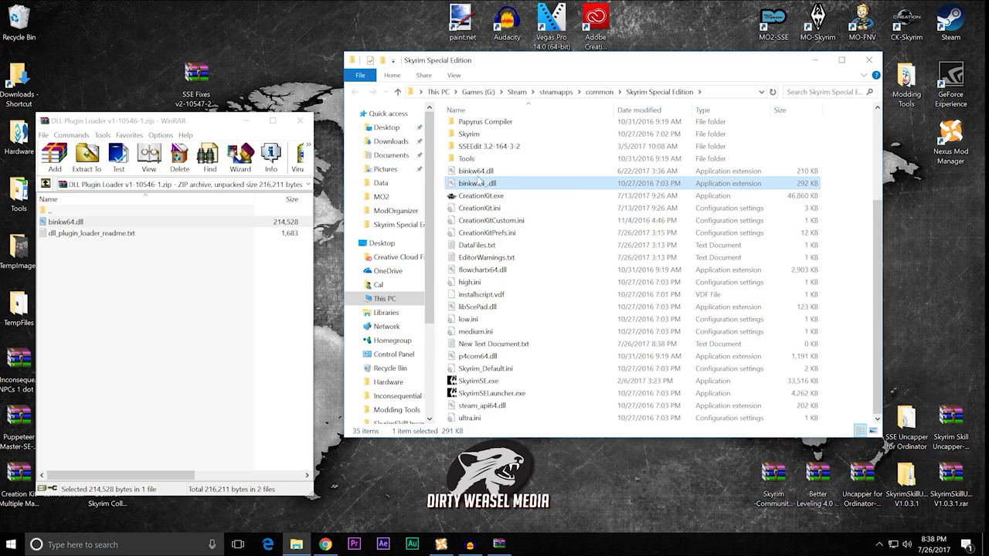
Copy the name binkw64 from the new binkw64.dll without renaming it
left_click(484, 173)
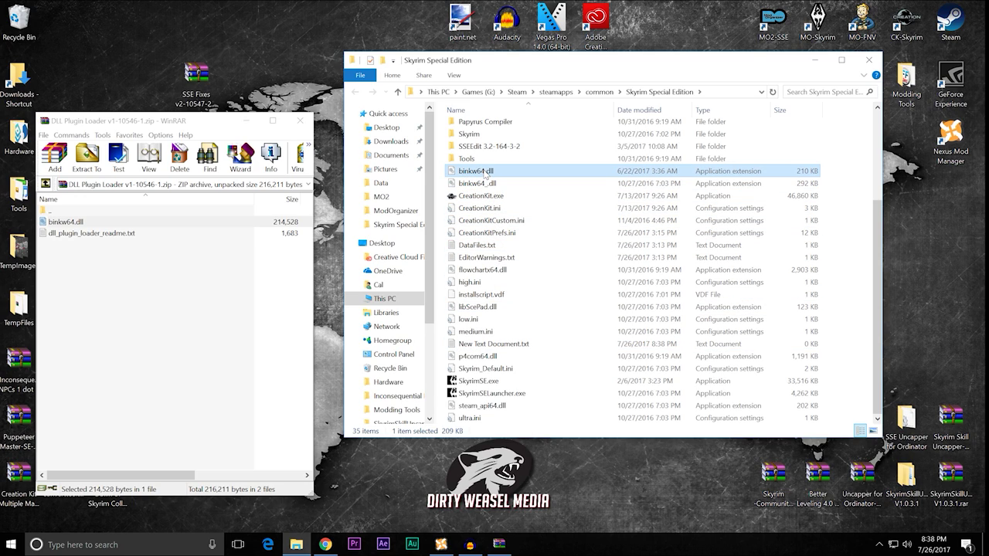
double_click(485, 173)
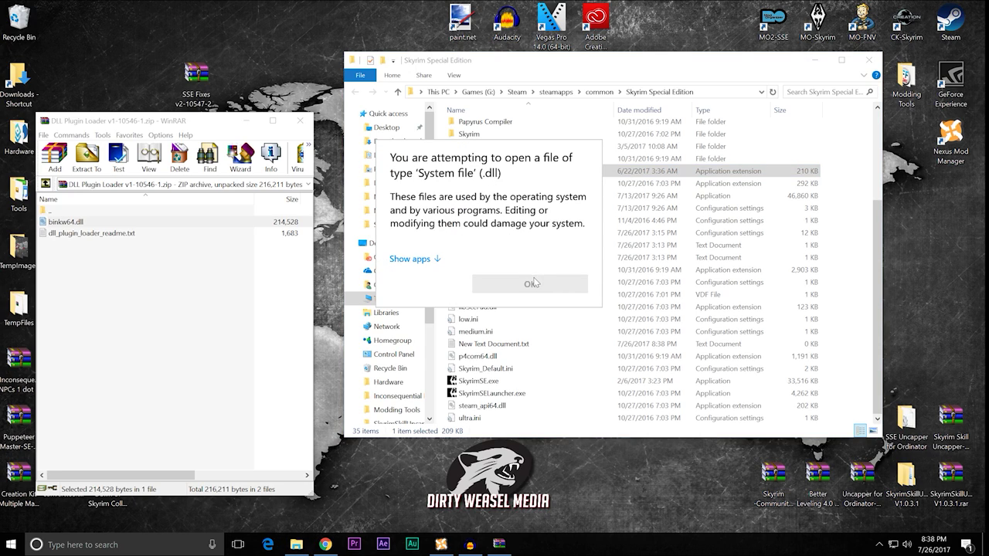
left_click(584, 123)
right_click(520, 174)
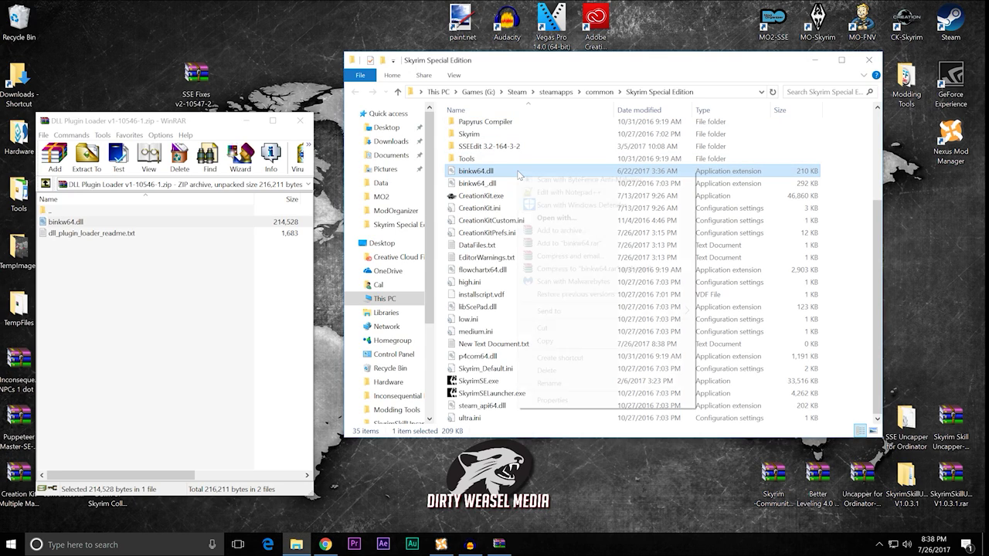
left_click(551, 383)
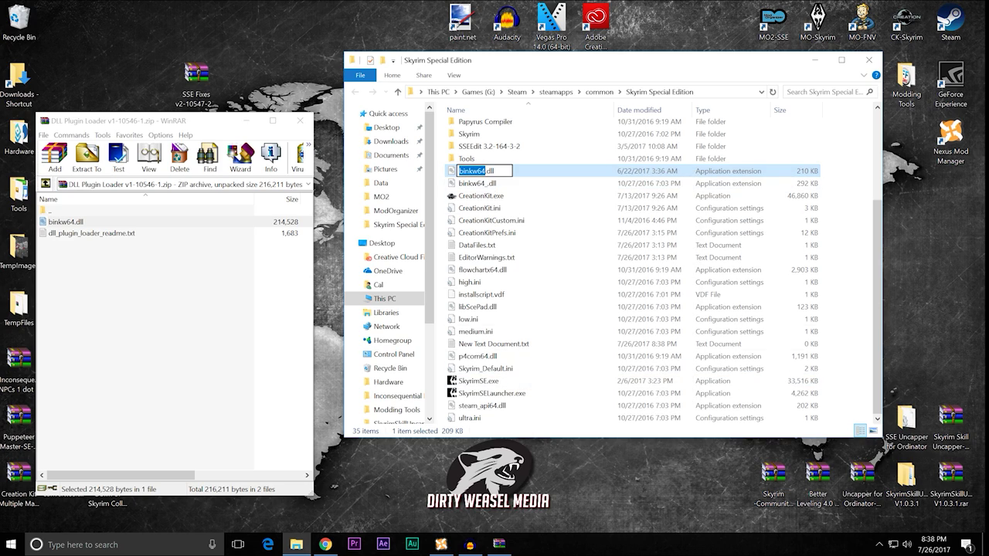
right_click(481, 172)
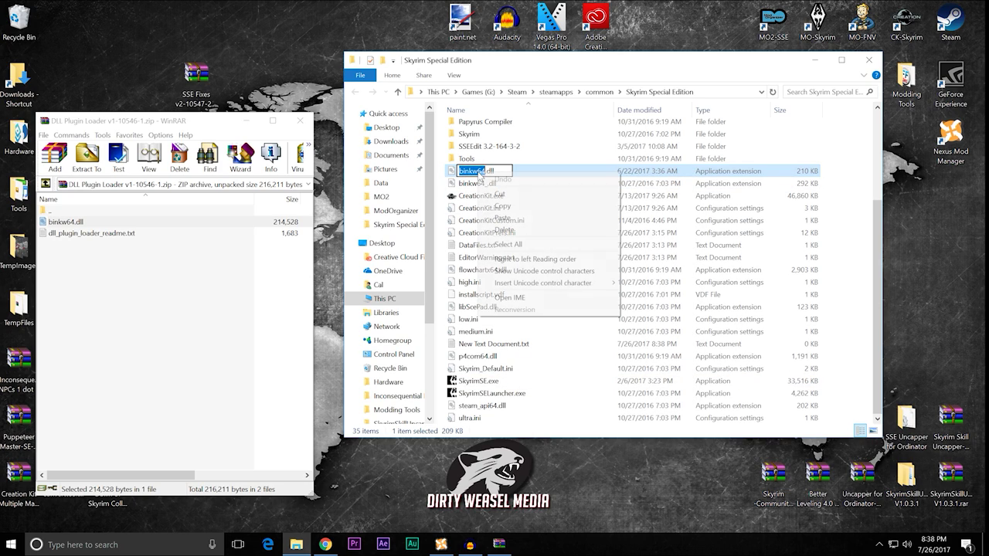
left_click(510, 205)
left_click(548, 231)
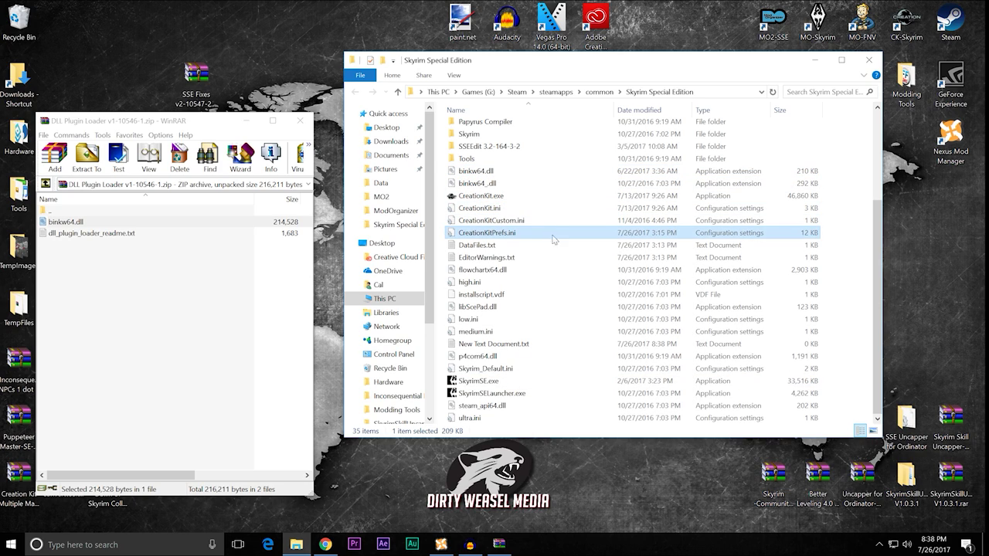
Rename New Text Document.txt to binkw64.log and accept the extension change
left_click(546, 345)
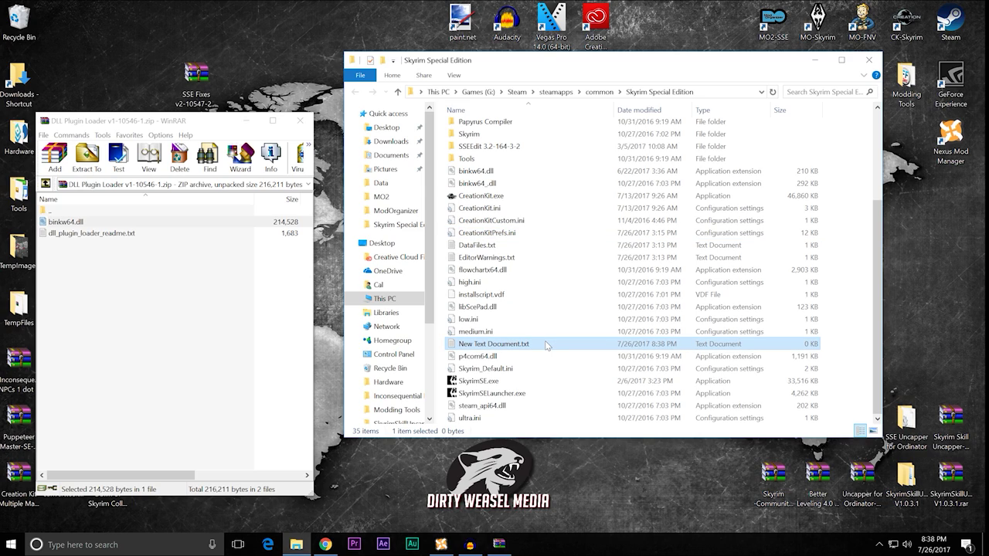
key("F2")
right_click(546, 345)
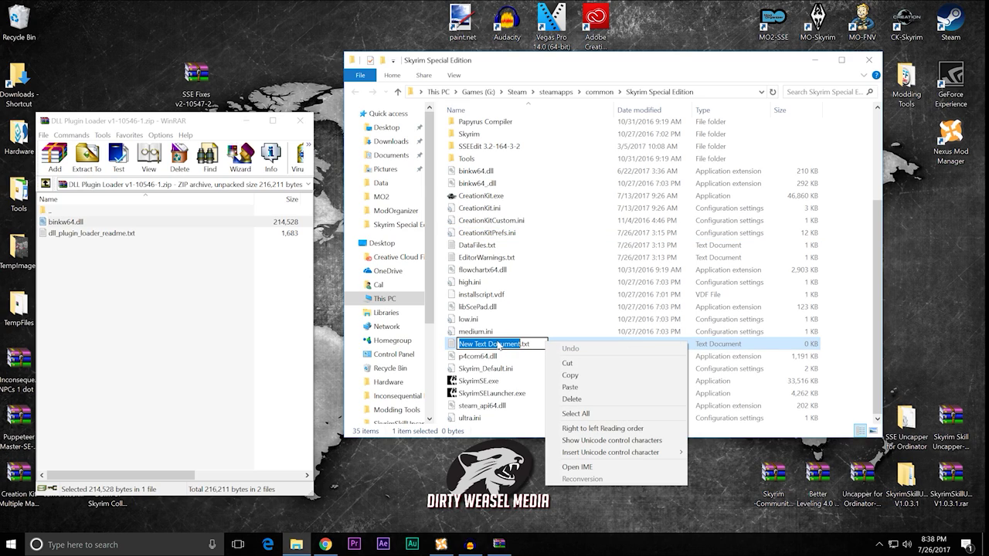
left_click(570, 387)
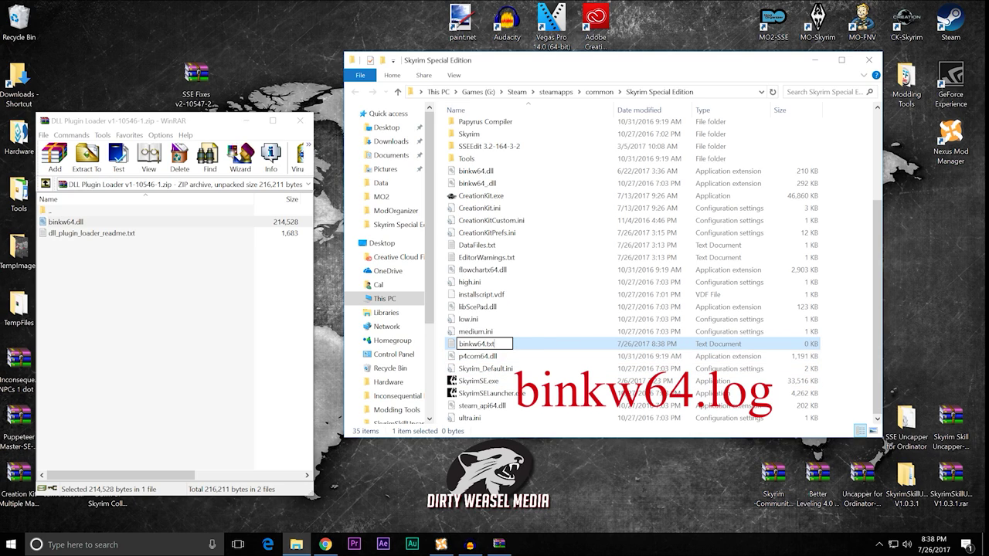
key("BackSpace")
key("BackSpace")
key("BackSpace")
type("log")
key("Return")
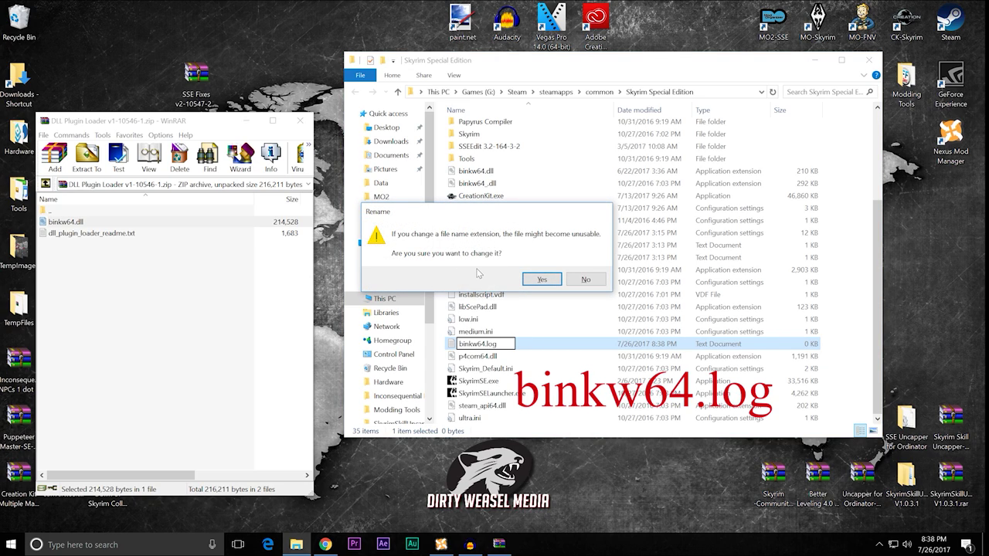
left_click(541, 281)
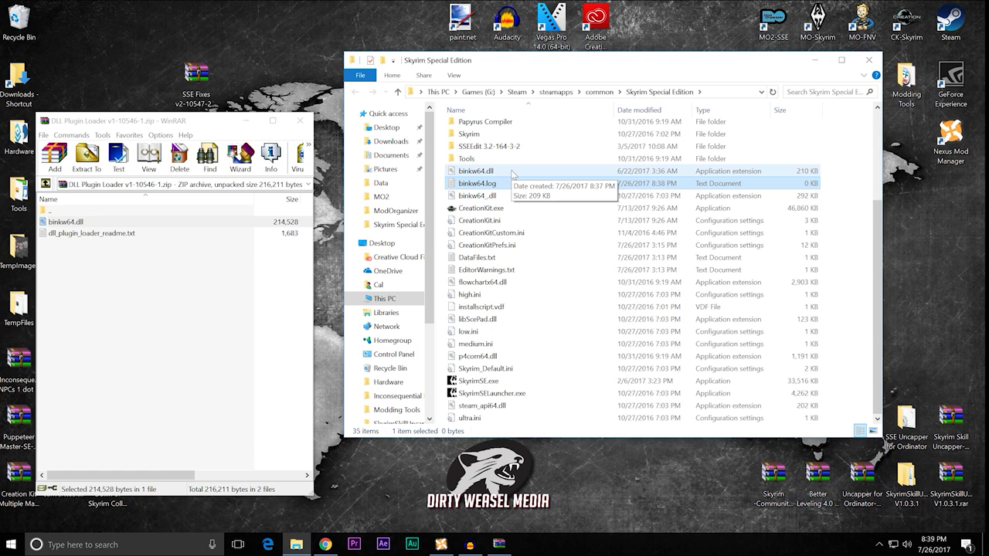
Close WinRAR and the Skyrim folder window, and place the DLL Plugin Loader zip in the desktop's top row
left_click(298, 121)
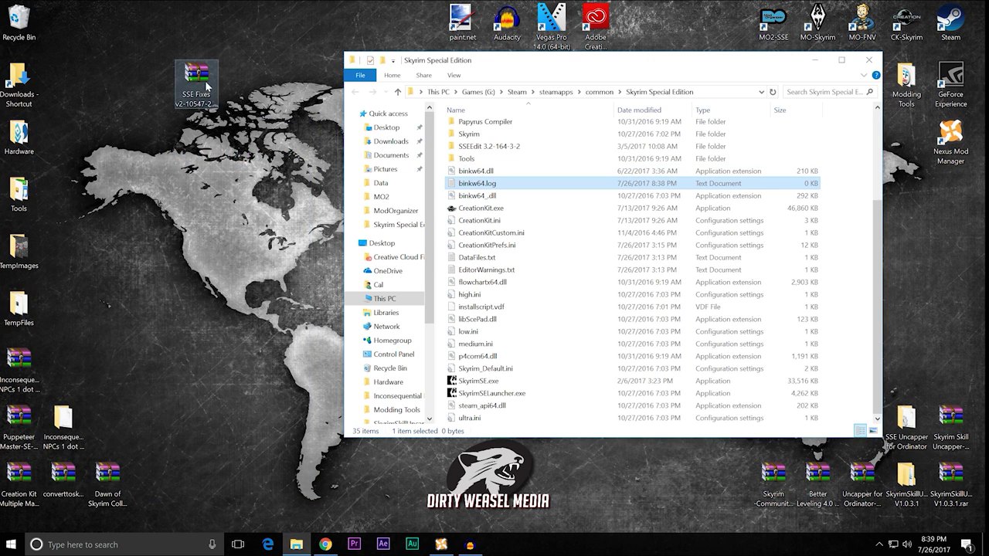
left_click_drag(527, 63, 447, 133)
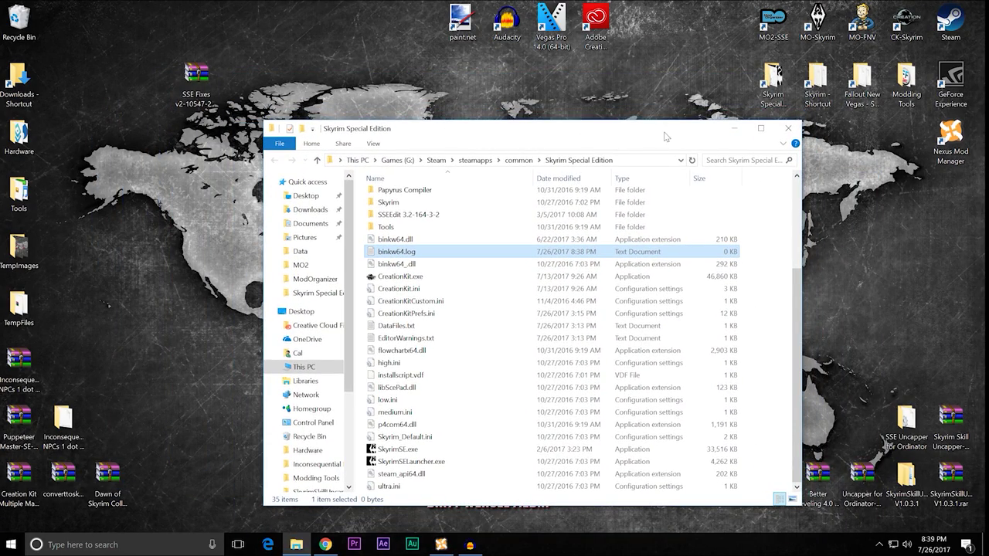
left_click(784, 131)
left_click_drag(415, 185, 242, 76)
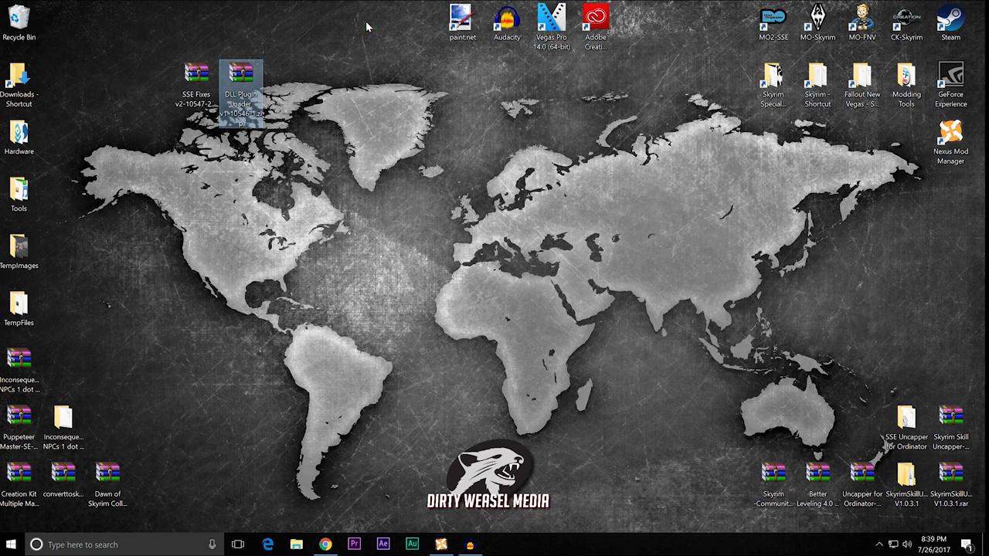
left_click_drag(367, 27, 369, 31)
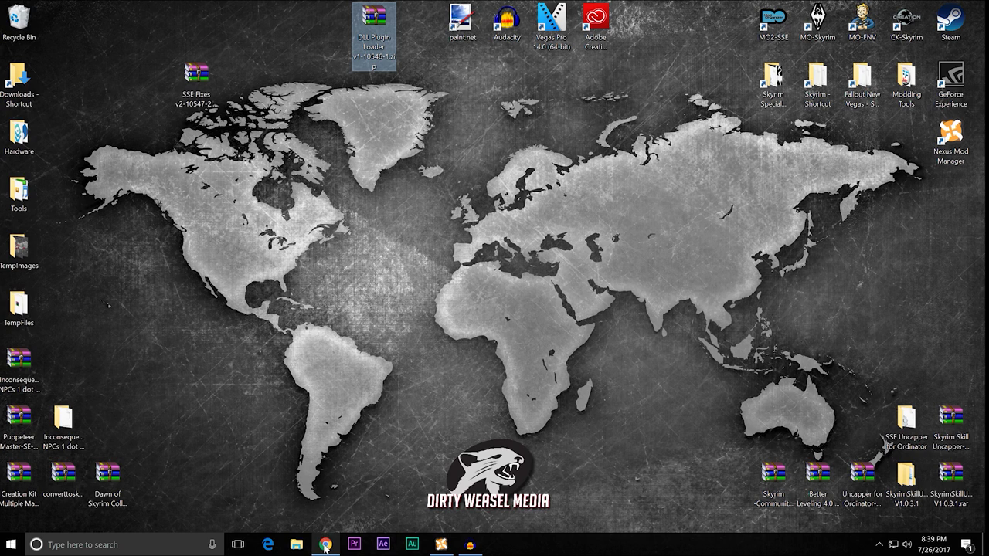
left_click(325, 546)
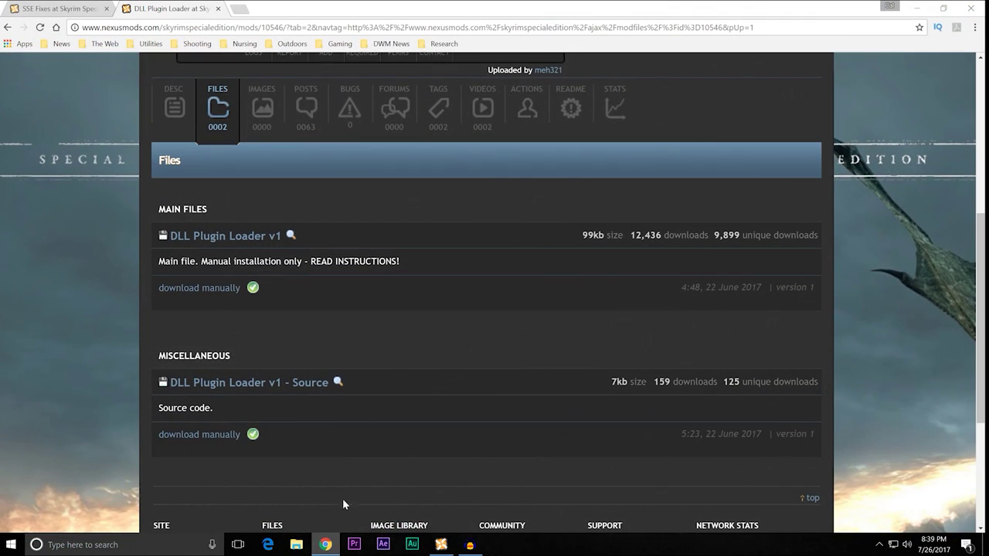
Check the SSE Fixes Main Files listing on Nexus Mods, then minimize Chrome
left_click(37, 11)
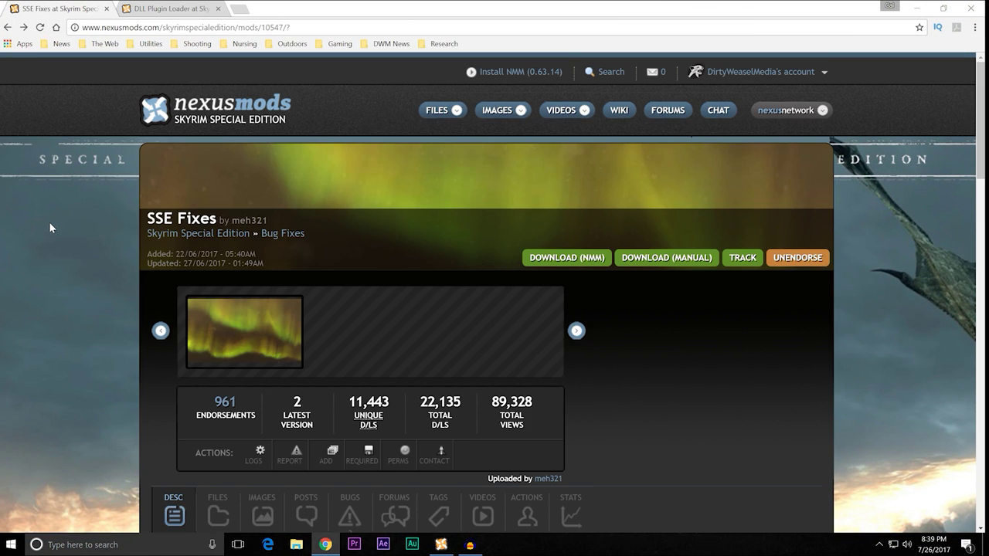
scroll(122, 264, "down", 4)
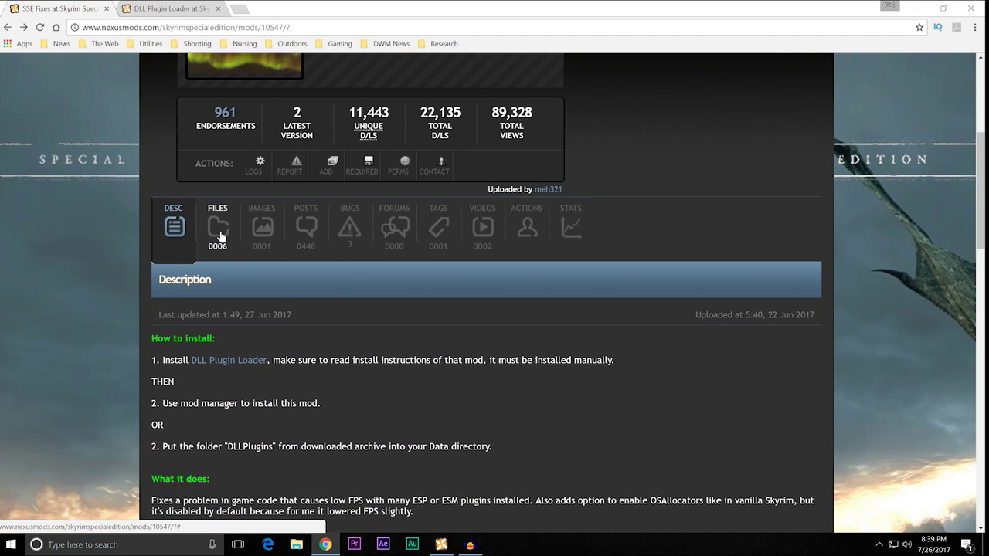
left_click(220, 236)
scroll(89, 246, "down", 3)
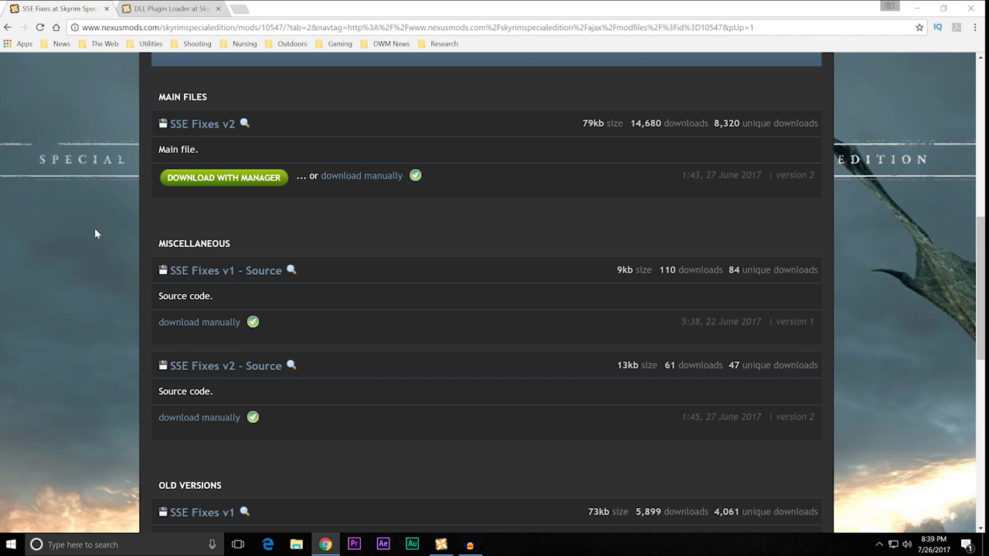
scroll(95, 231, "up", 2)
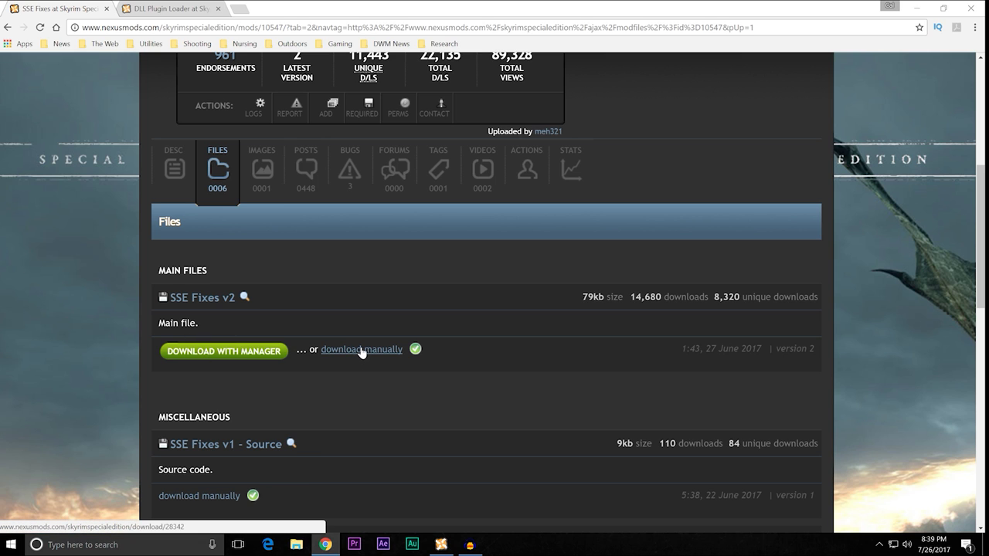
left_click(917, 9)
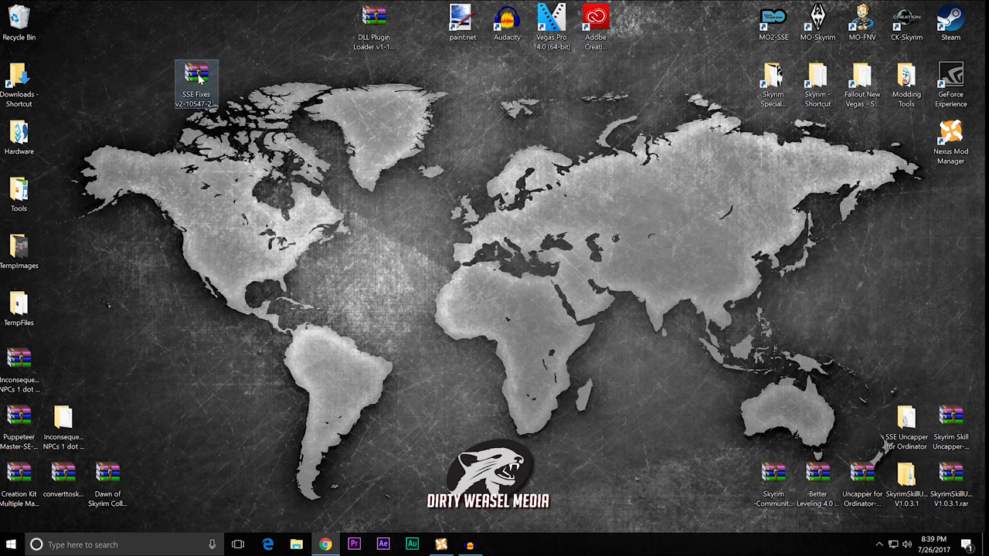
Open the SSE Fixes zip in WinRAR, enter DLLPlugins and open FPSFixPlugin.ini in Notepad
left_click_drag(175, 198, 173, 200)
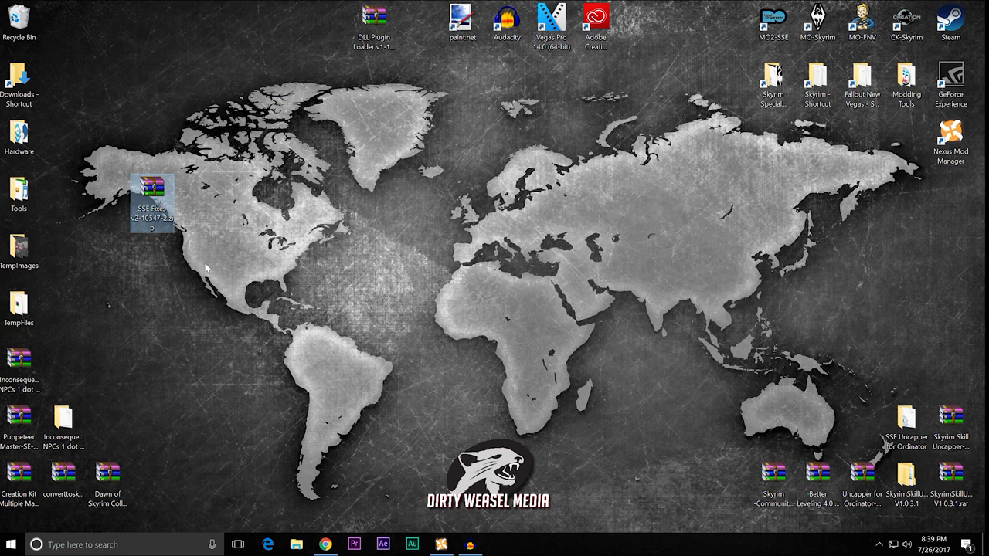
double_click(154, 201)
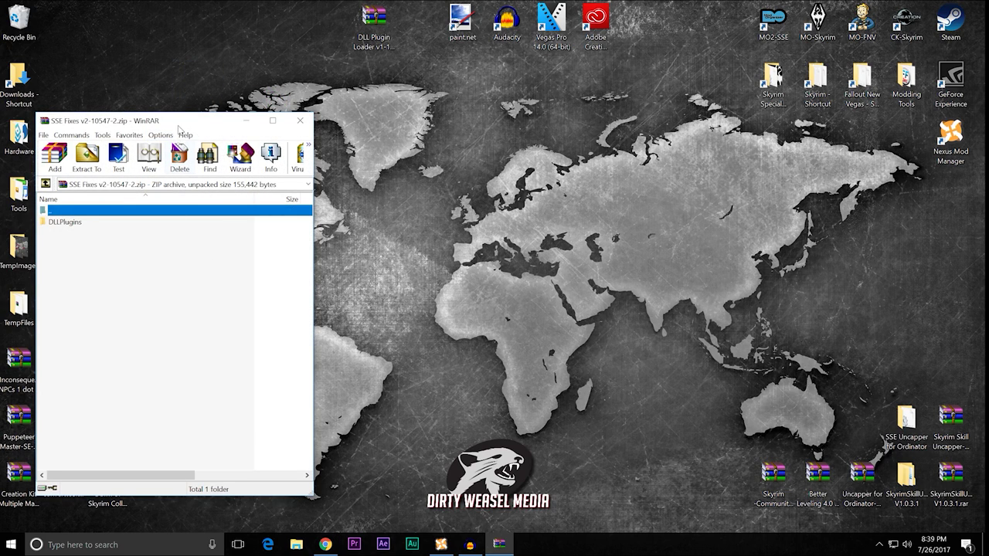
left_click_drag(181, 128, 369, 113)
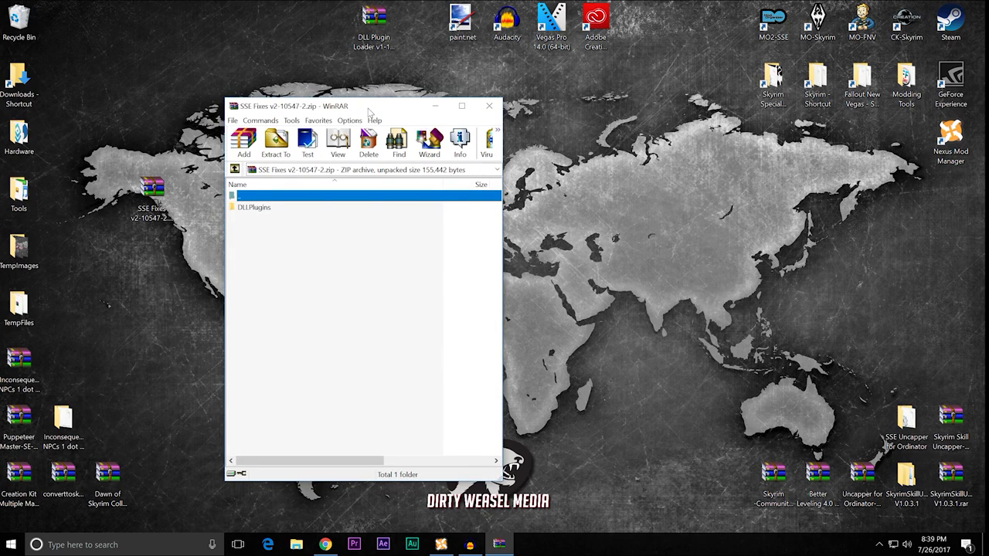
double_click(273, 210)
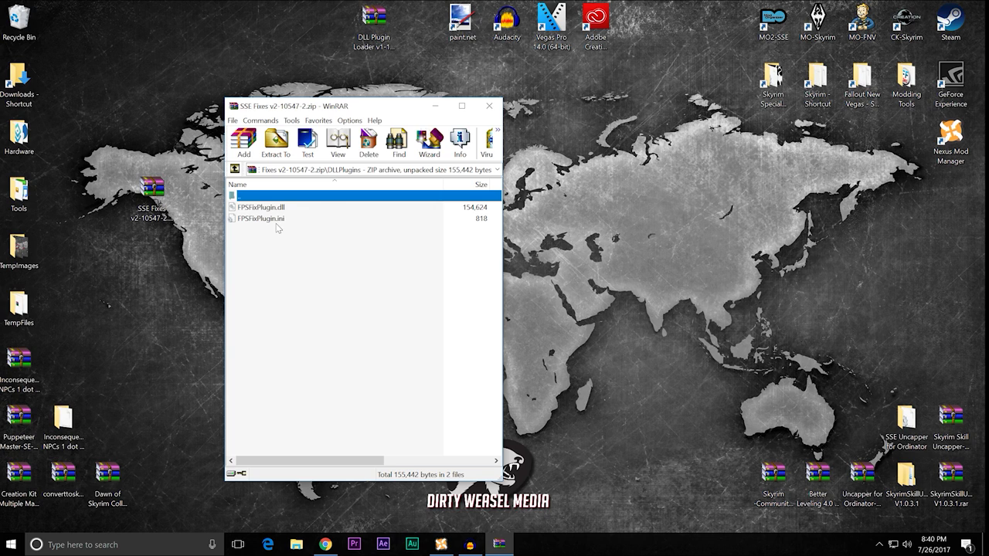
double_click(276, 220)
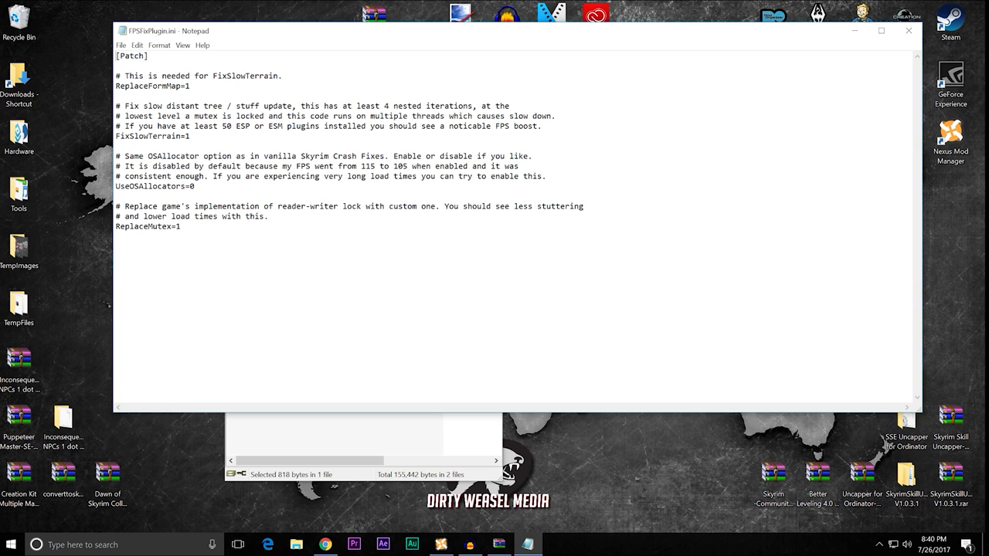
Close FPSFixPlugin.ini and the SSE Fixes archive, and switch to Nexus Mod Manager
left_click(909, 31)
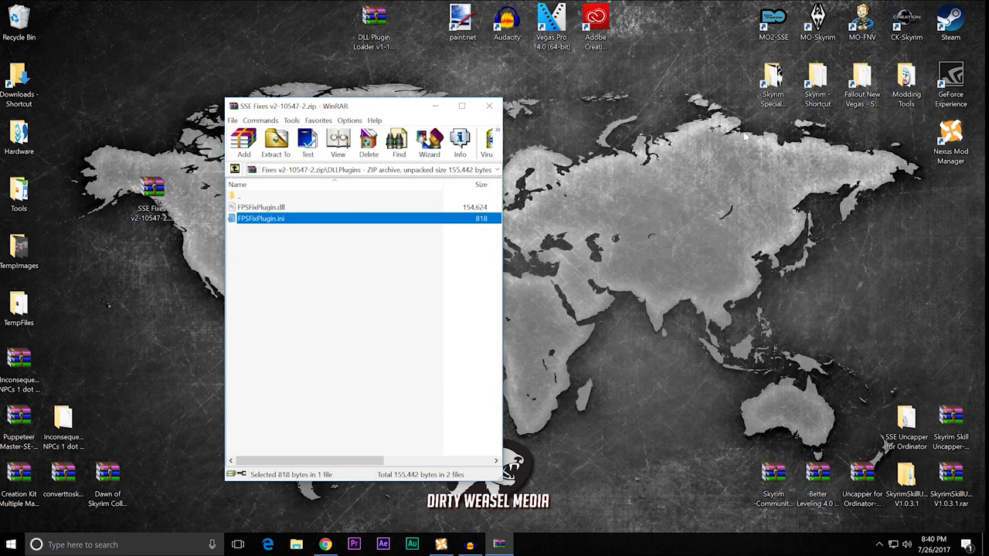
left_click(274, 210)
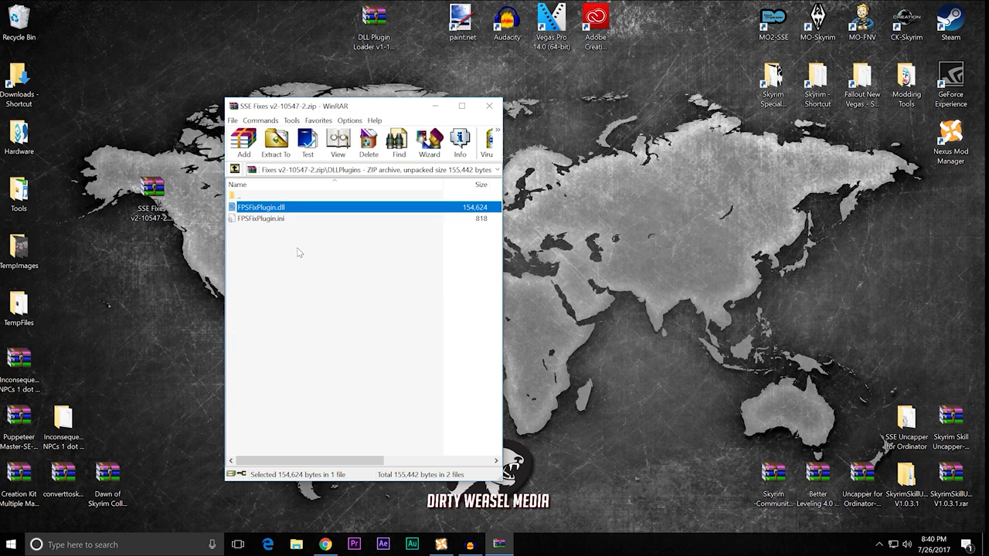
left_click(491, 106)
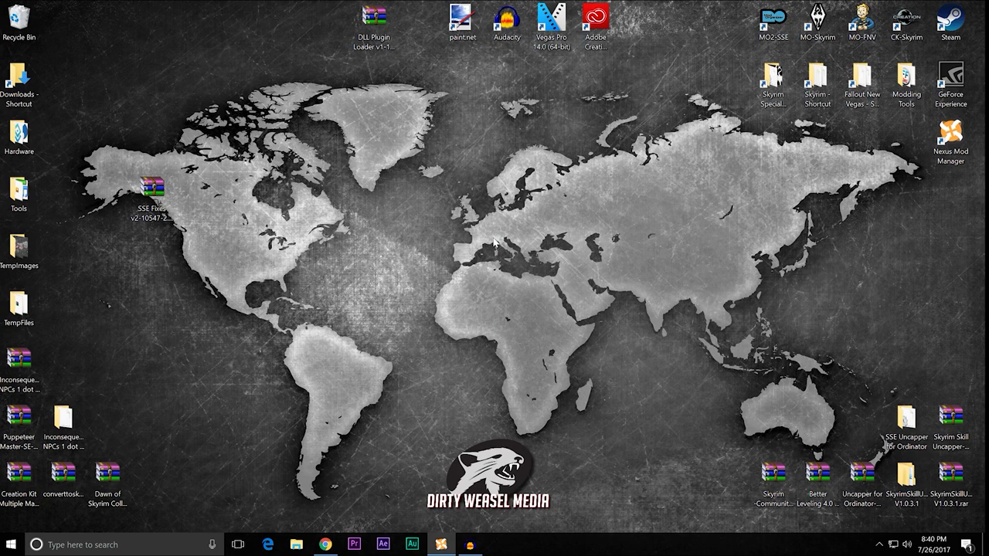
left_click(442, 544)
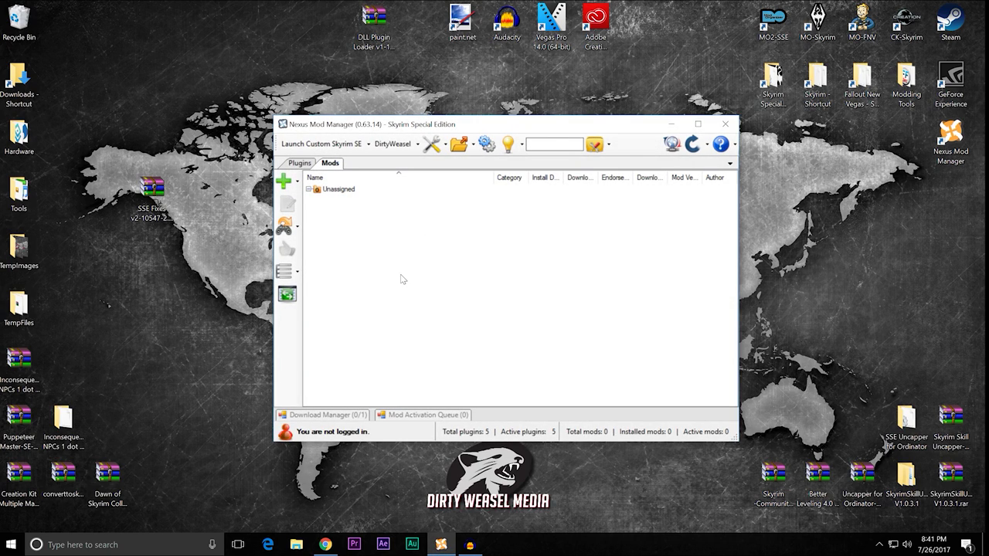
Add the SSE Fixes v2-10547-2 archive to Nexus Mod Manager, activate it, and open the game folder
left_click_drag(149, 193, 353, 247)
left_click(372, 203)
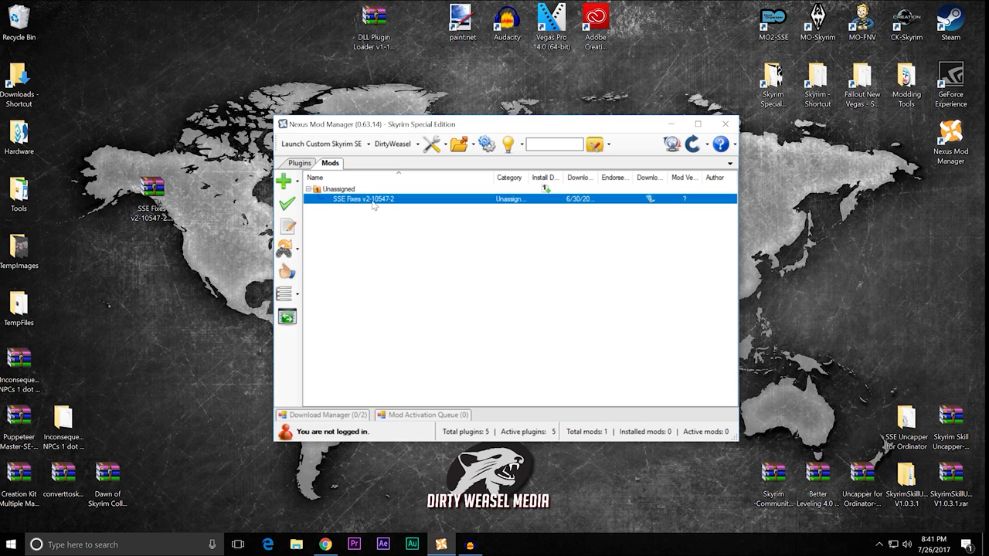
left_click(287, 202)
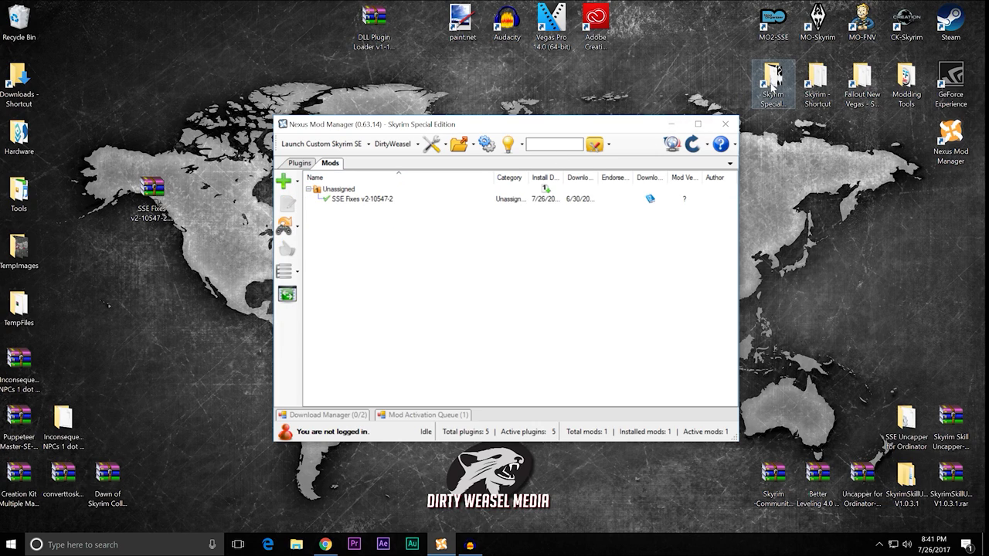
double_click(776, 72)
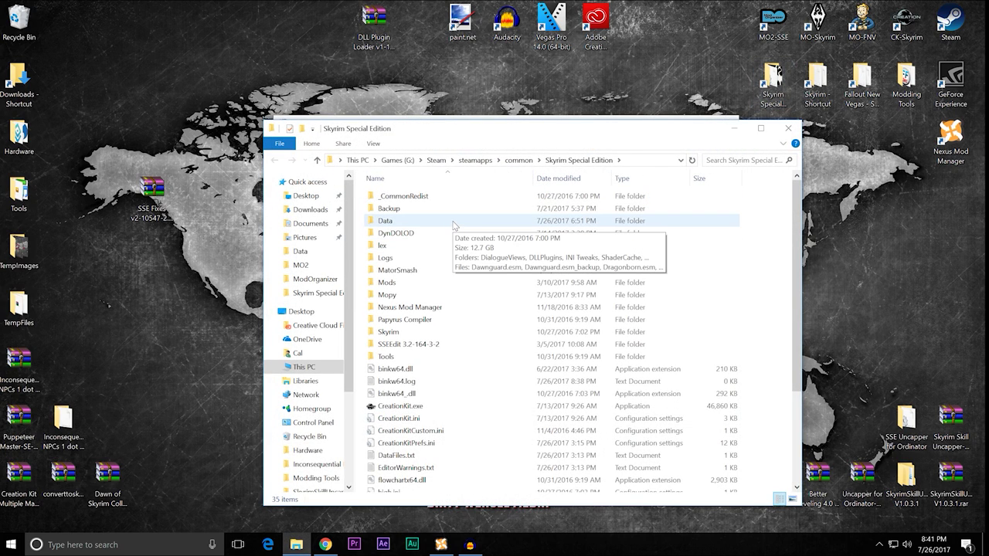
Check that Data\DLLPlugins holds FPSFixPlugin.dll and FPSFixPlugin.ini, then return to Data
double_click(454, 225)
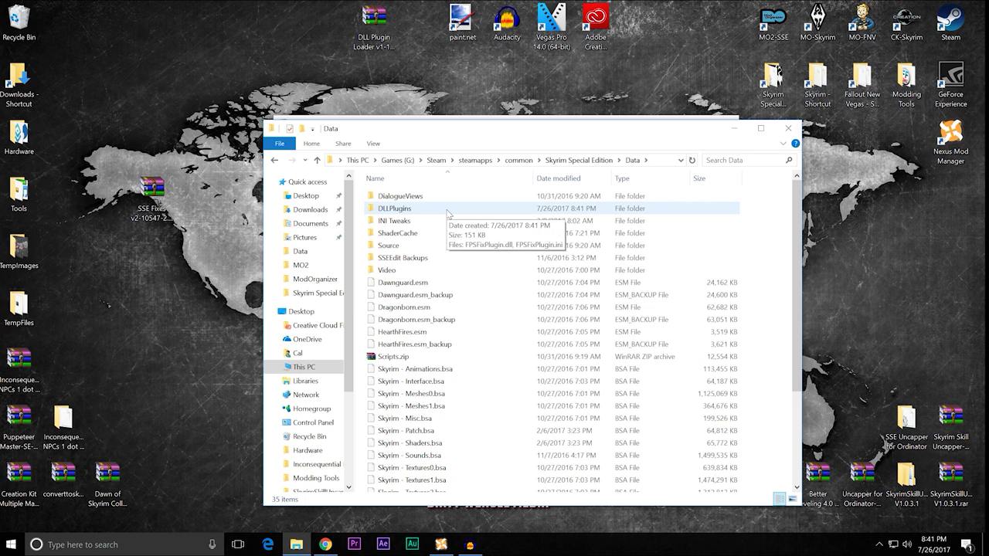
double_click(447, 210)
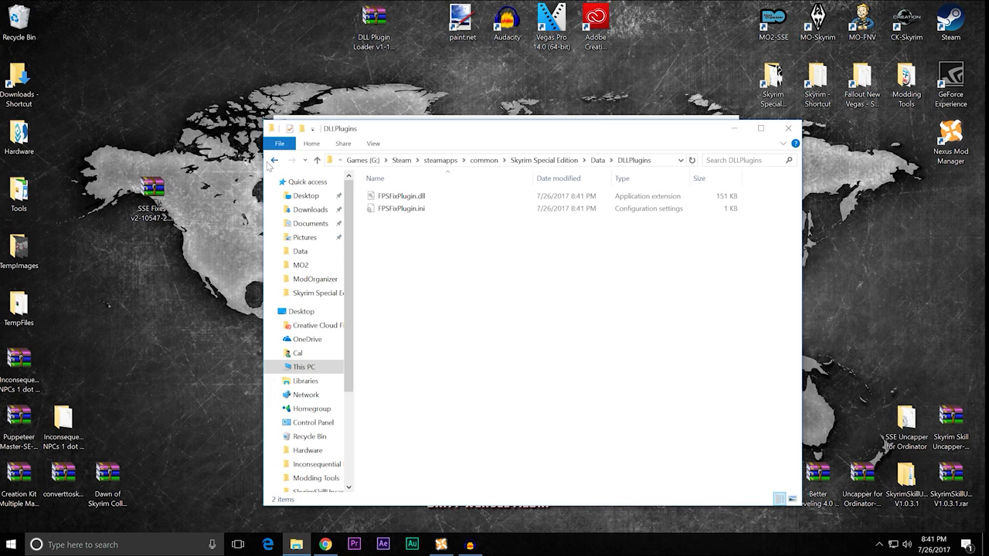
left_click(272, 163)
Close the folder window and reopen Skyrim Special Edition from the desktop shortcut
left_click(273, 160)
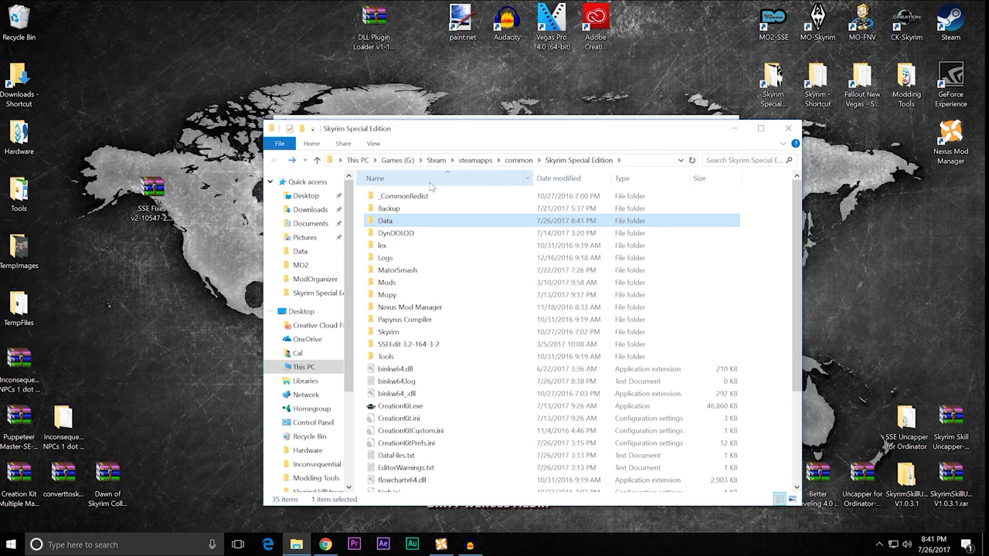
left_click(785, 132)
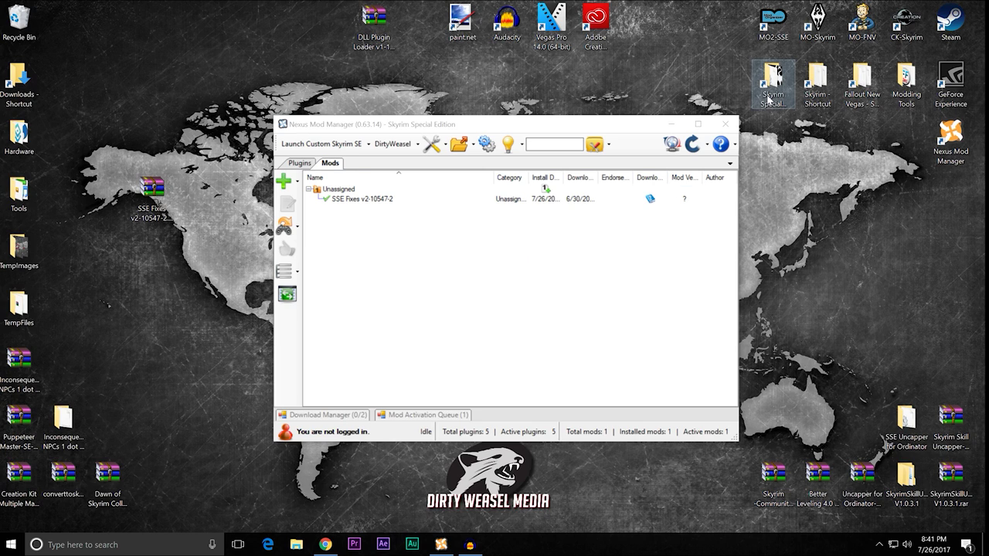
double_click(771, 94)
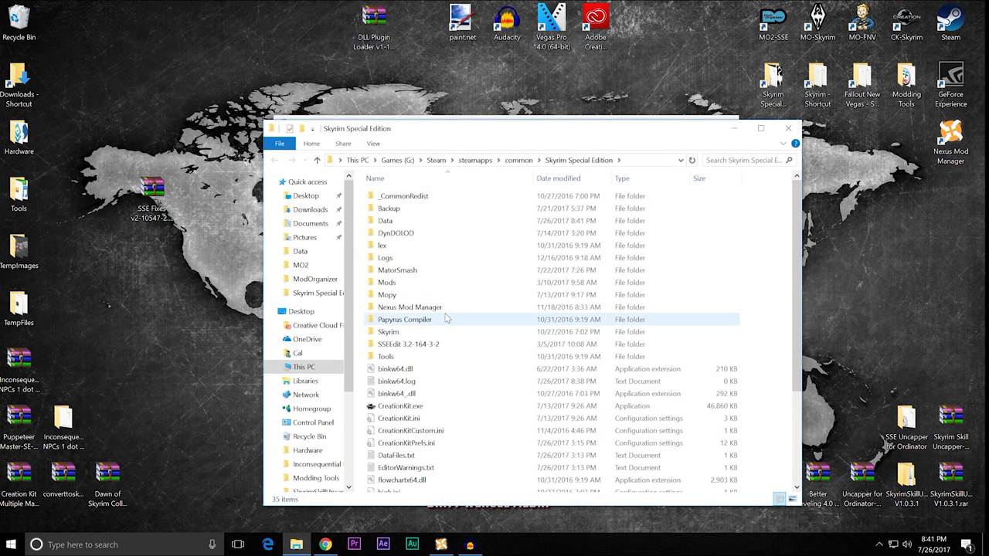
Confirm binkw64.log is empty at 0 KB, then launch SkyrimSE.exe
scroll(456, 318, "down", 2)
scroll(456, 318, "down", 2)
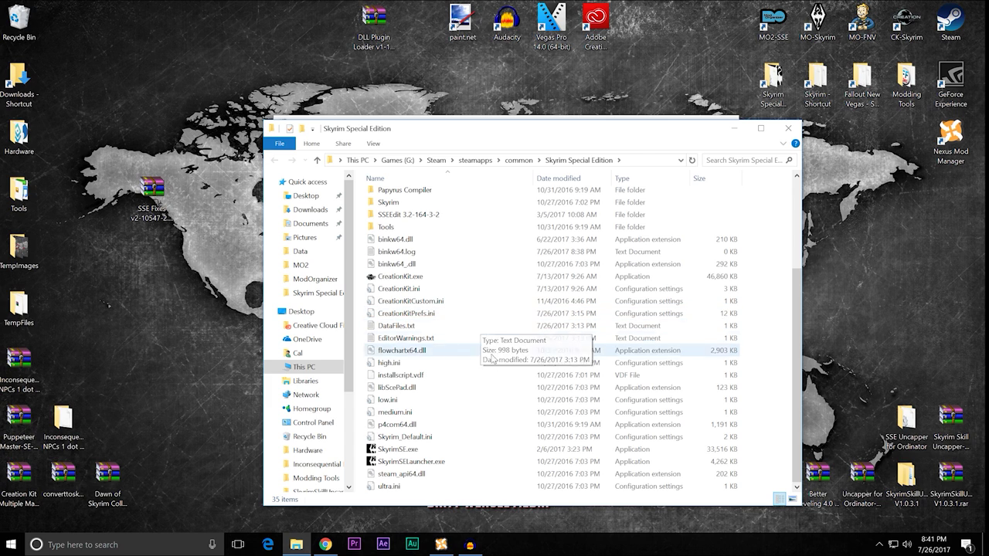
double_click(473, 252)
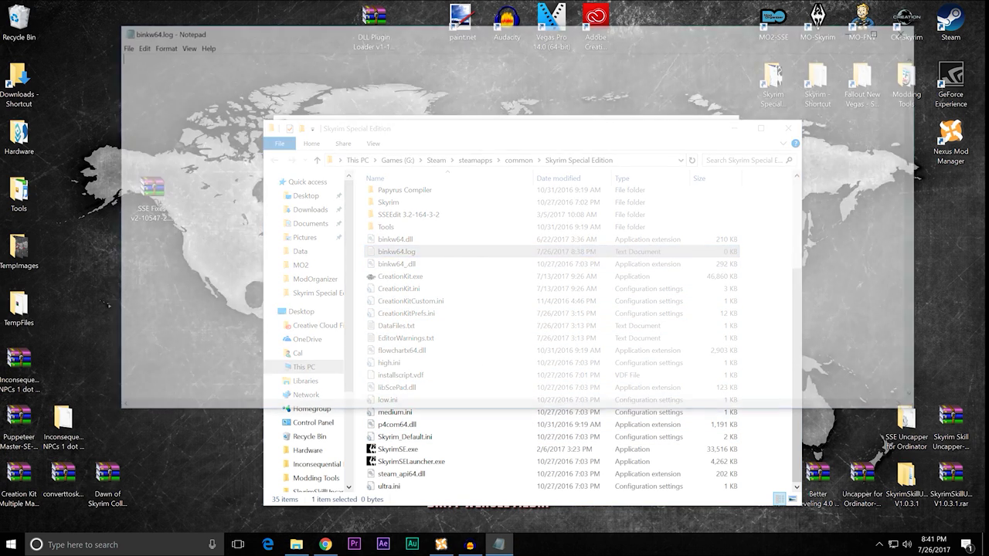
left_click(908, 30)
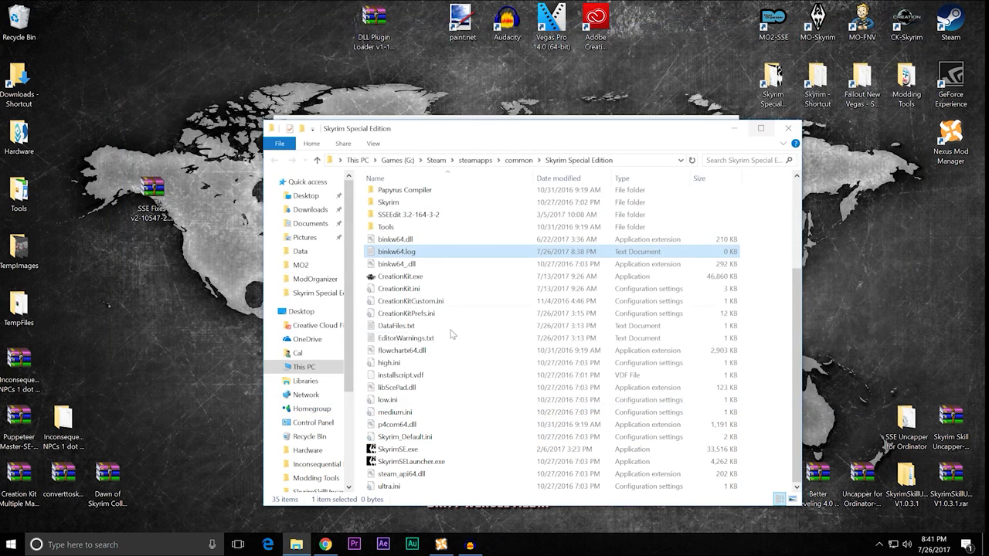
left_click(435, 454)
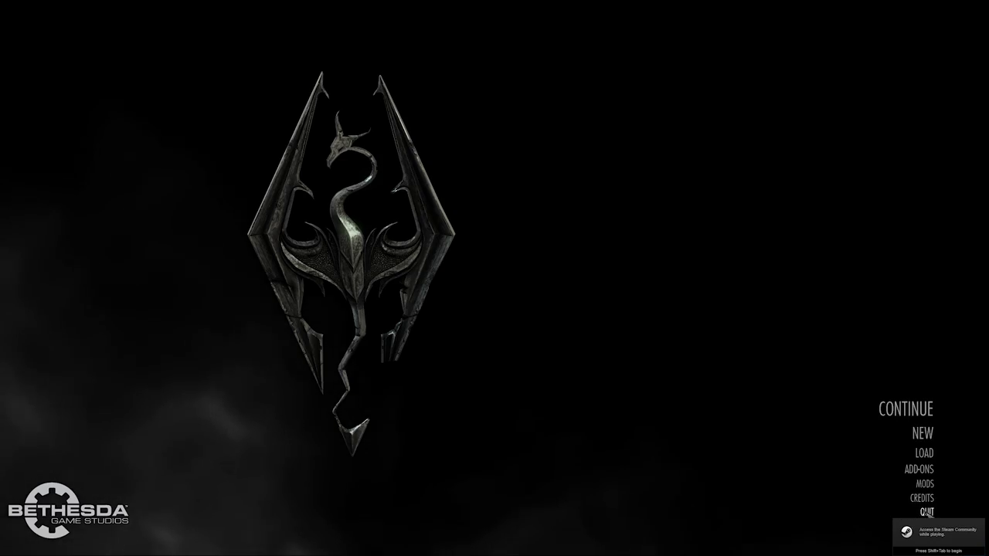
Choose QUIT at Skyrim's main menu and confirm Yes to return to the desktop
left_click(838, 511)
left_click(702, 503)
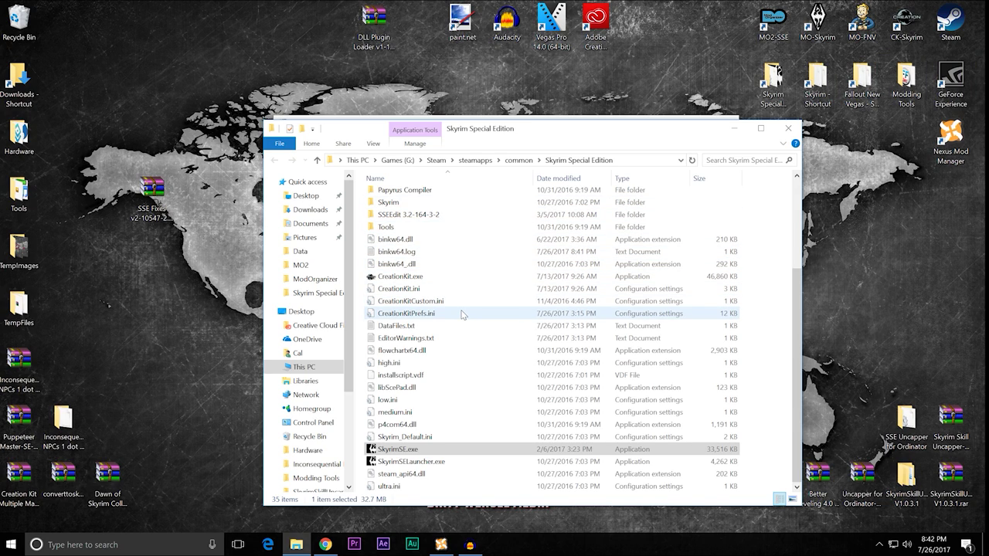
double_click(460, 255)
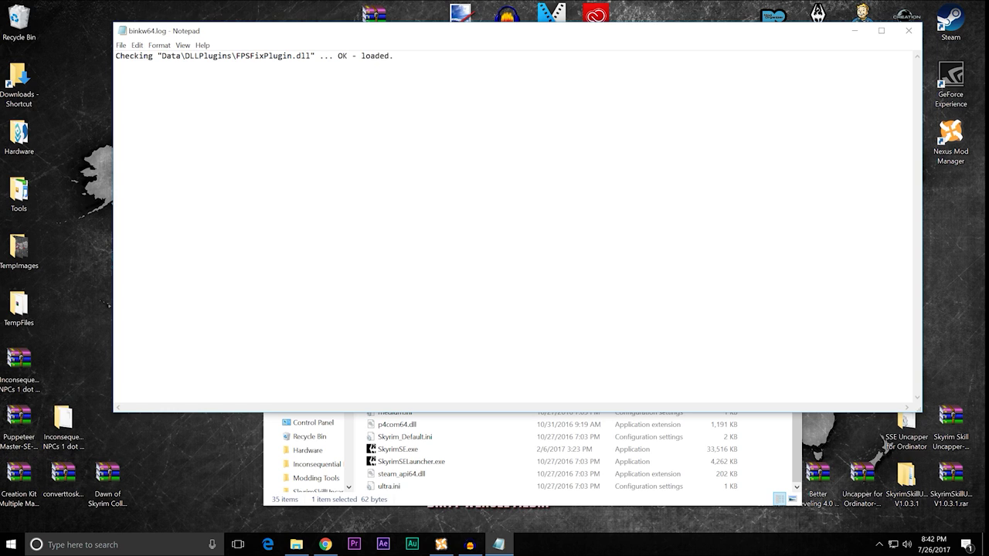
left_click(908, 30)
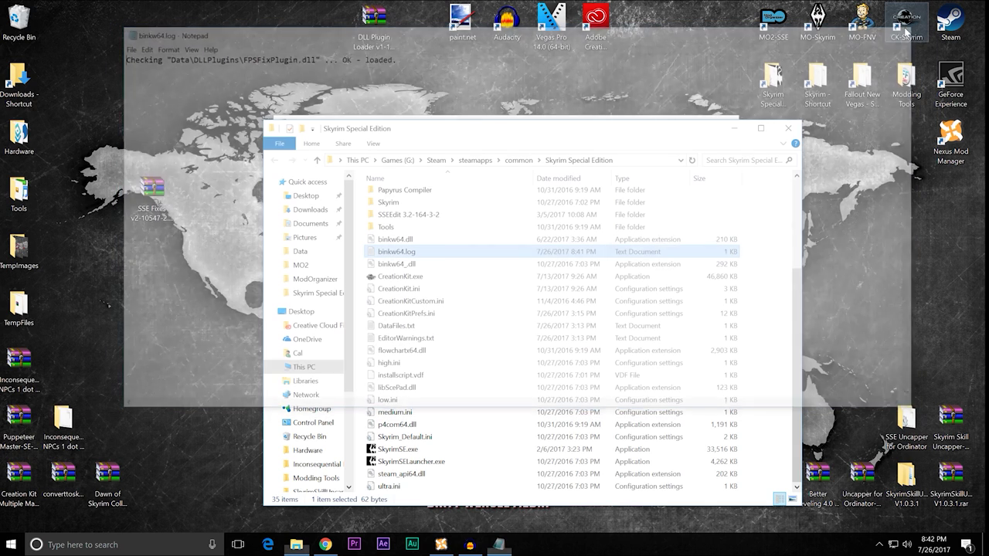
left_click(789, 128)
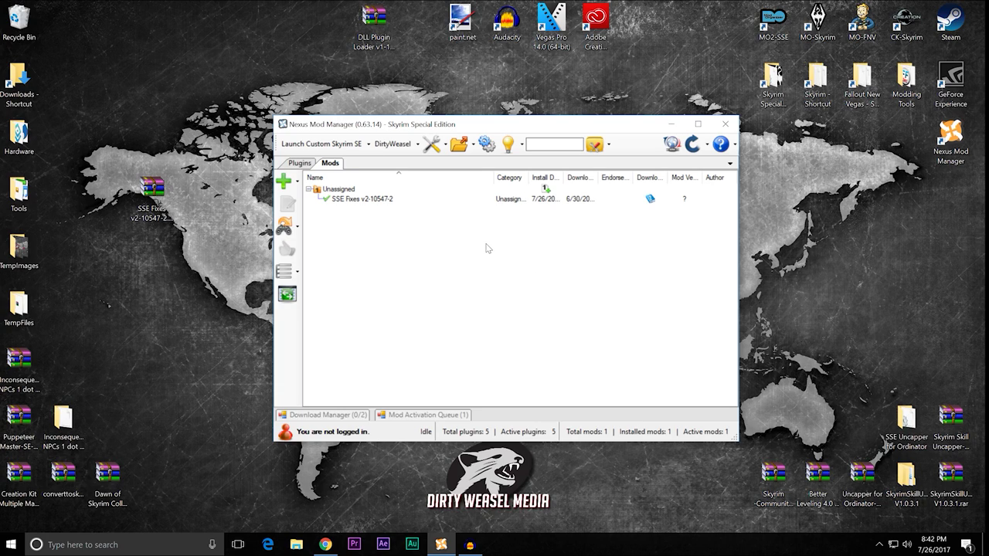
Uninstall SSE Fixes with Delete mod (permanently), confirm Yes, and close Nexus Mod Manager
left_click(371, 202)
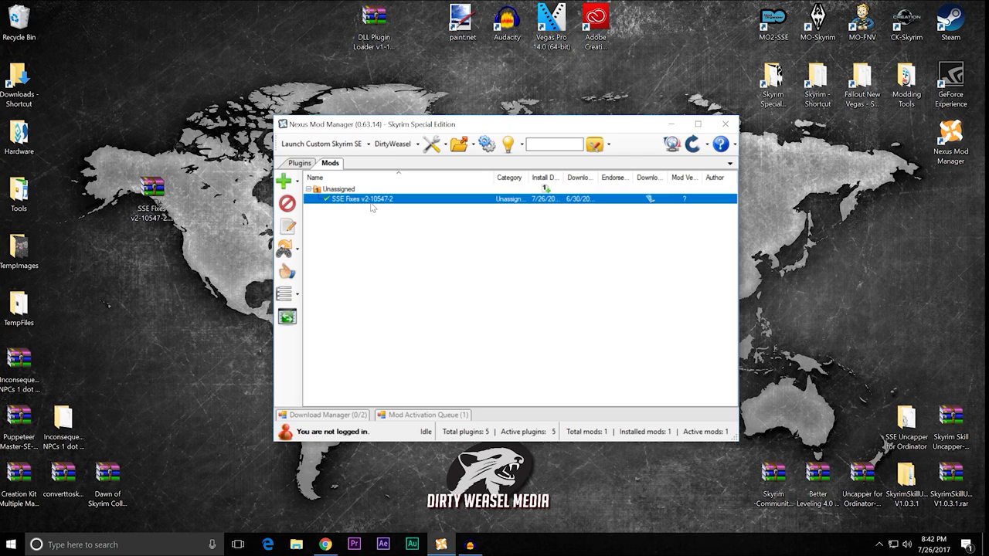
right_click(374, 201)
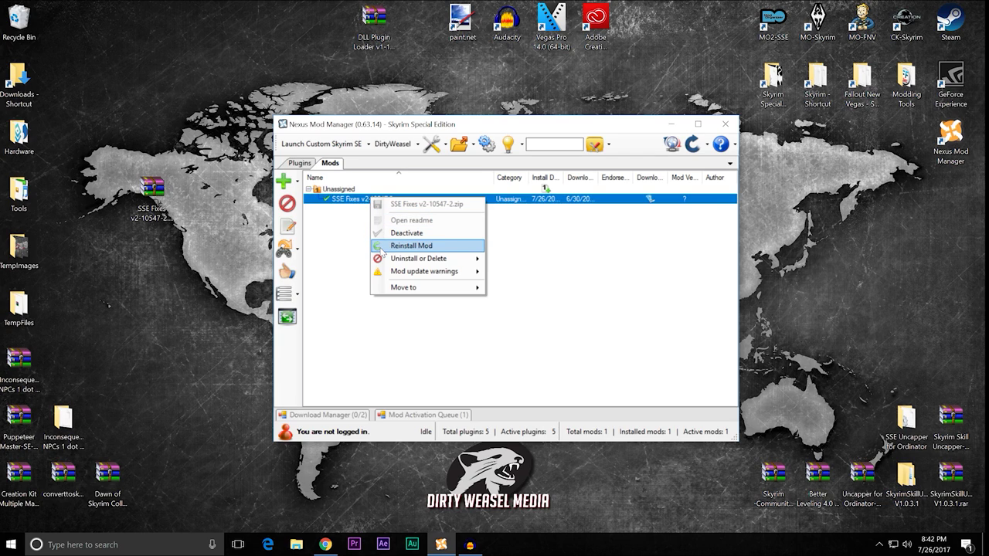
mouse_move(421, 259)
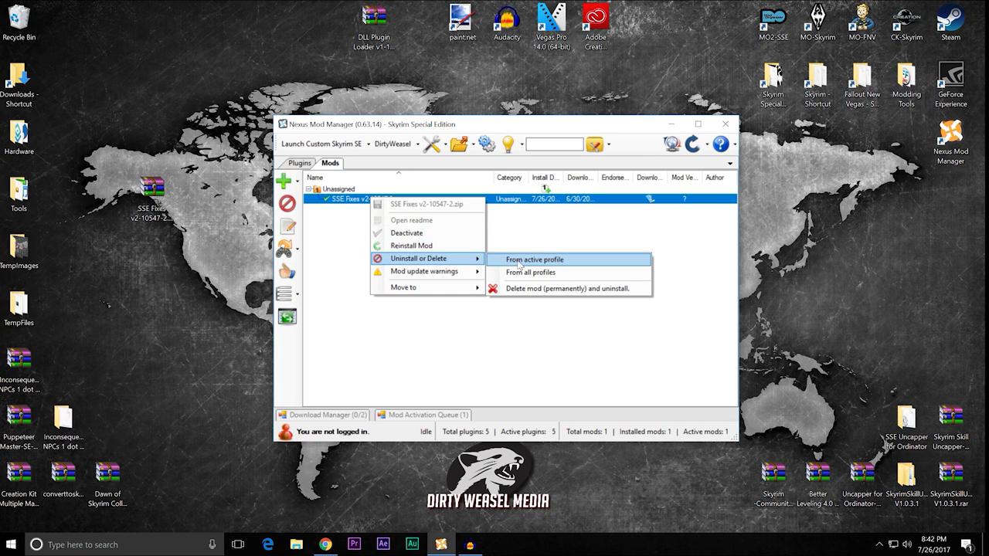
left_click(533, 289)
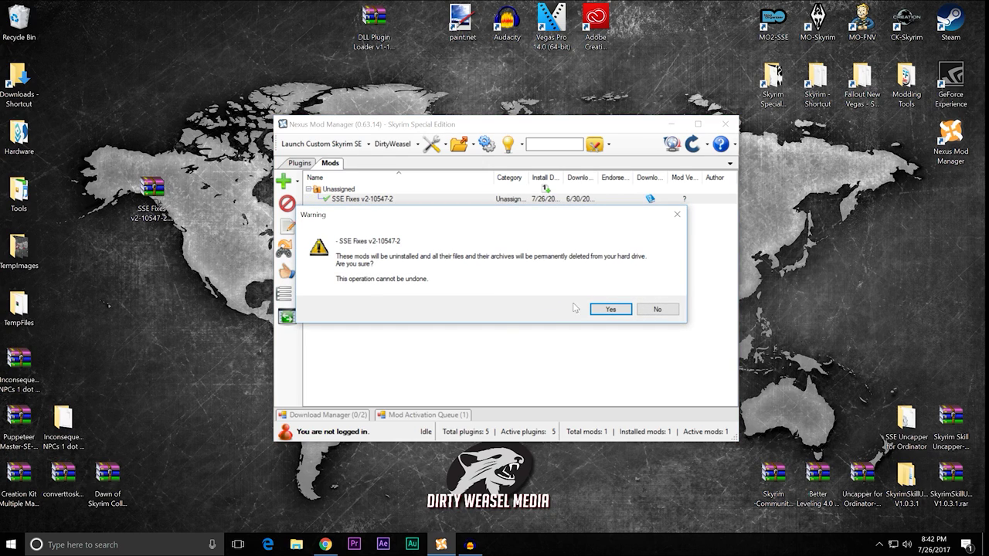
left_click(611, 309)
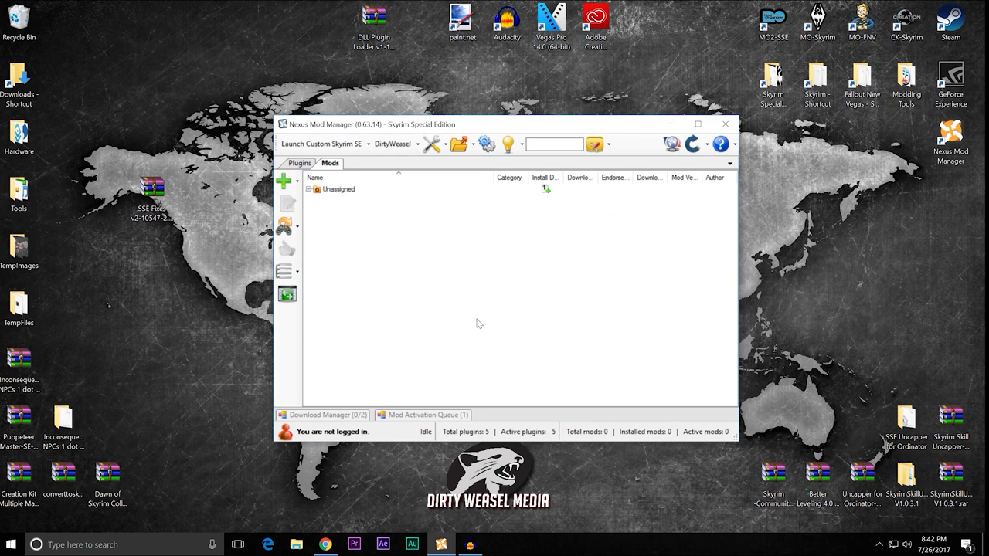
left_click(725, 124)
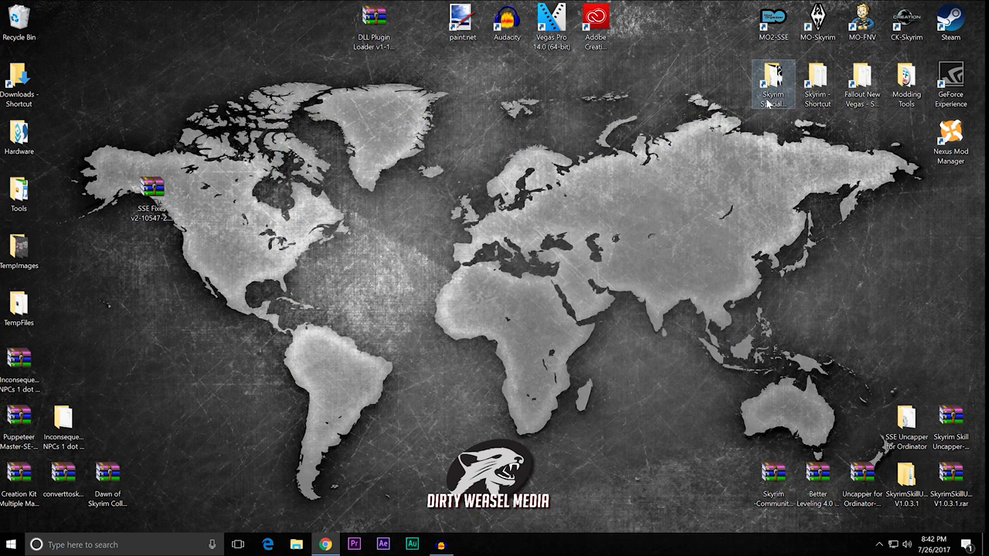
double_click(775, 88)
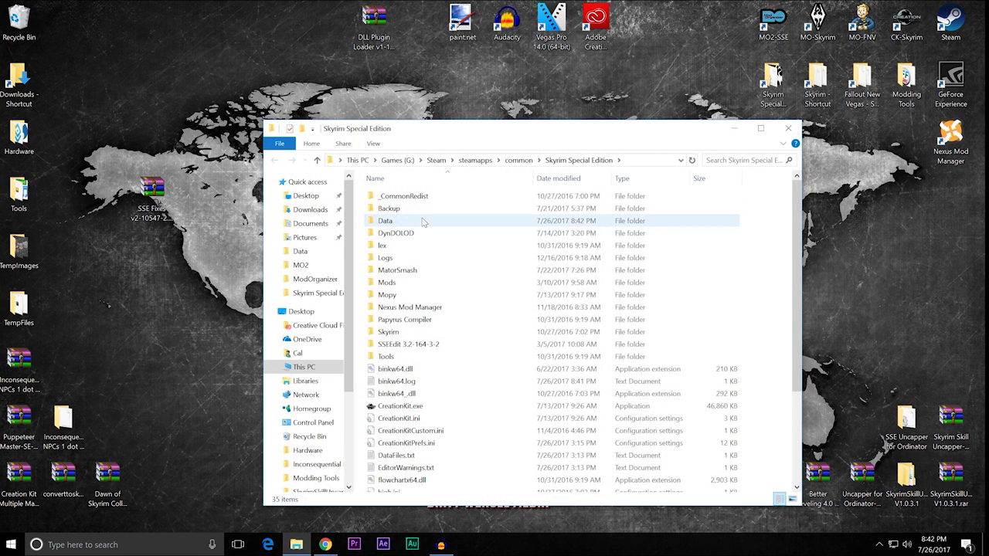
left_click(417, 227)
double_click(417, 227)
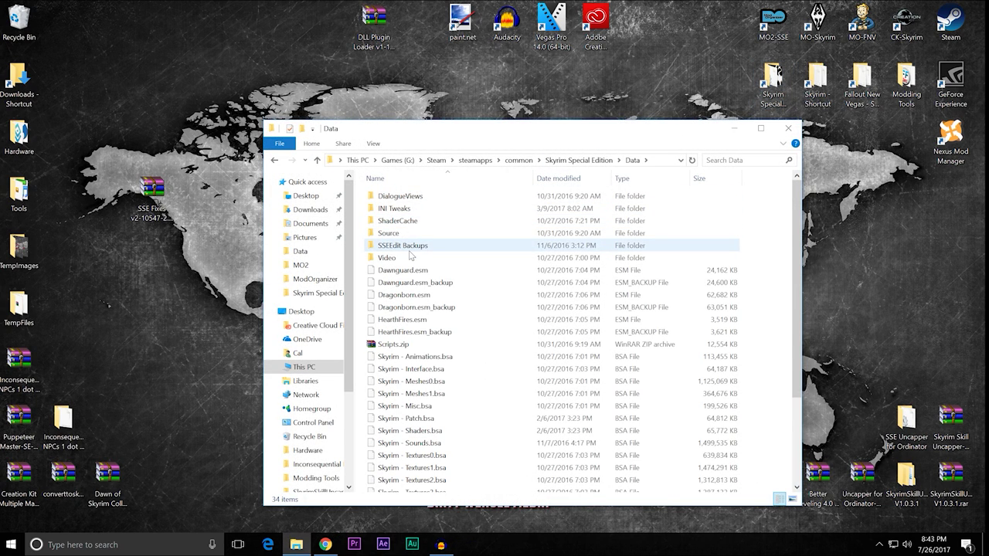
left_click(789, 129)
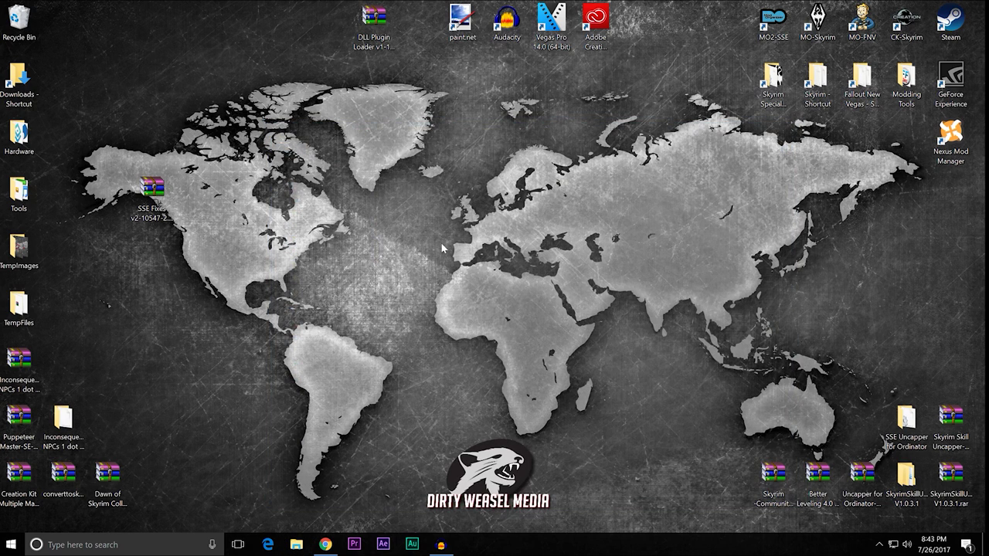
double_click(151, 200)
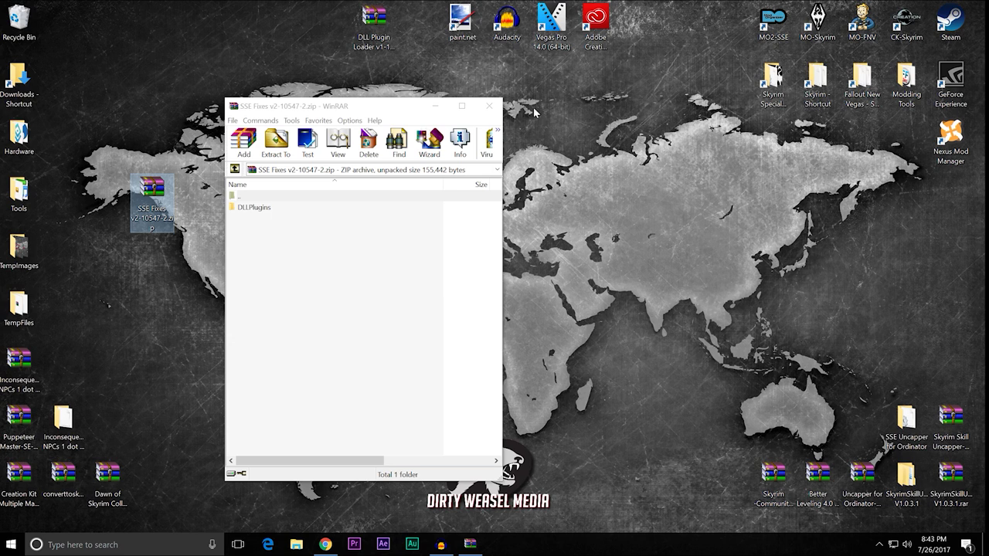
left_click(492, 107)
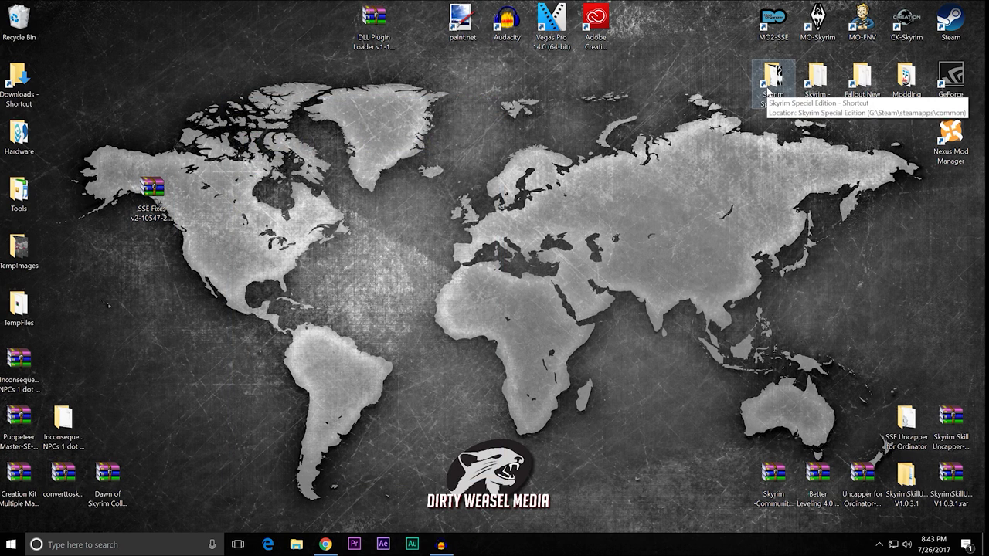
double_click(771, 84)
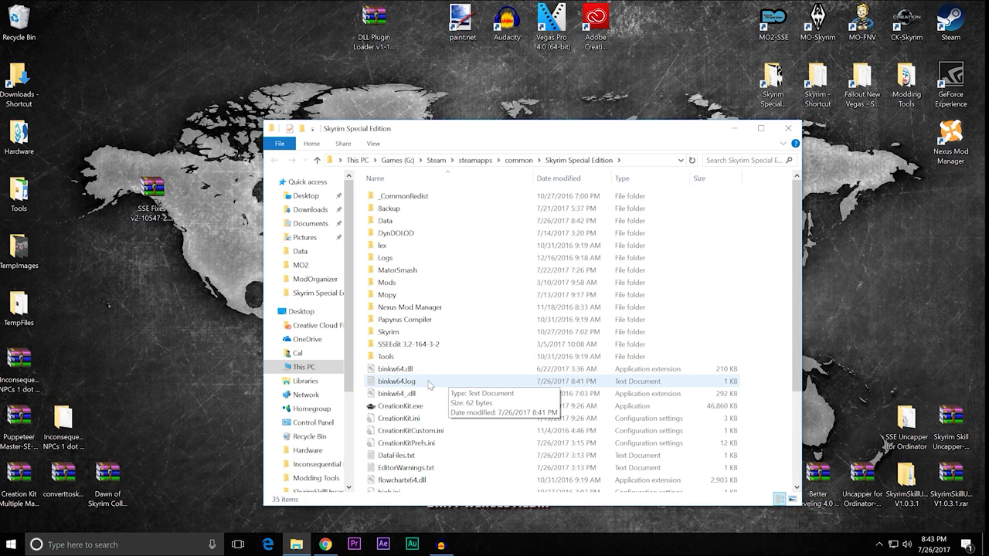
left_click(788, 129)
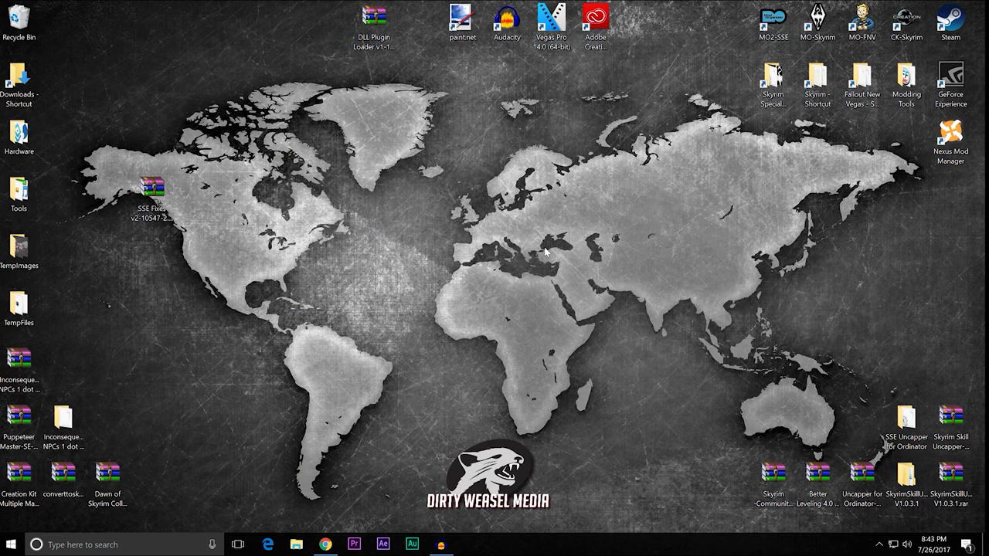
Launch the portable Mod Organizer 2 instance, show its downloads list, and reposition the window
double_click(786, 25)
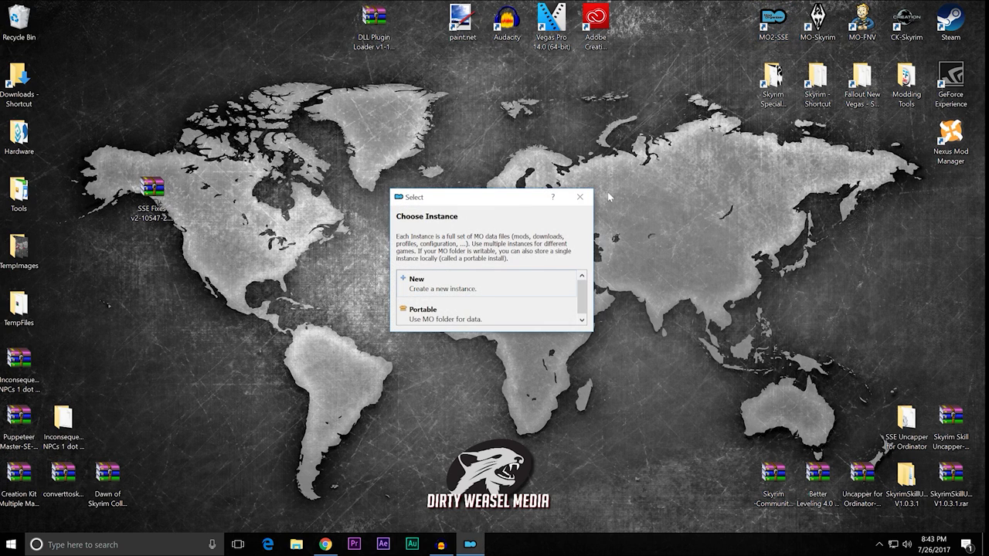
left_click(438, 324)
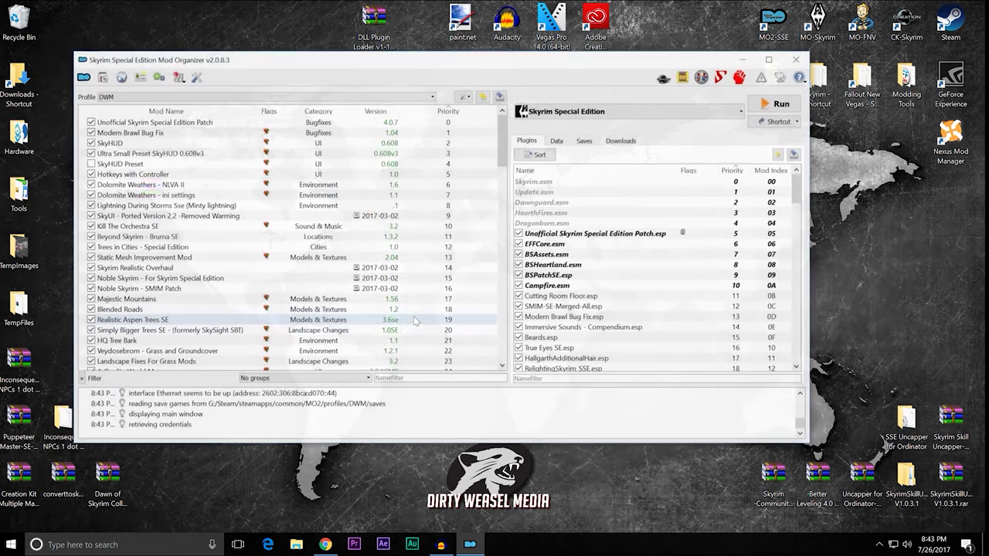
left_click(619, 143)
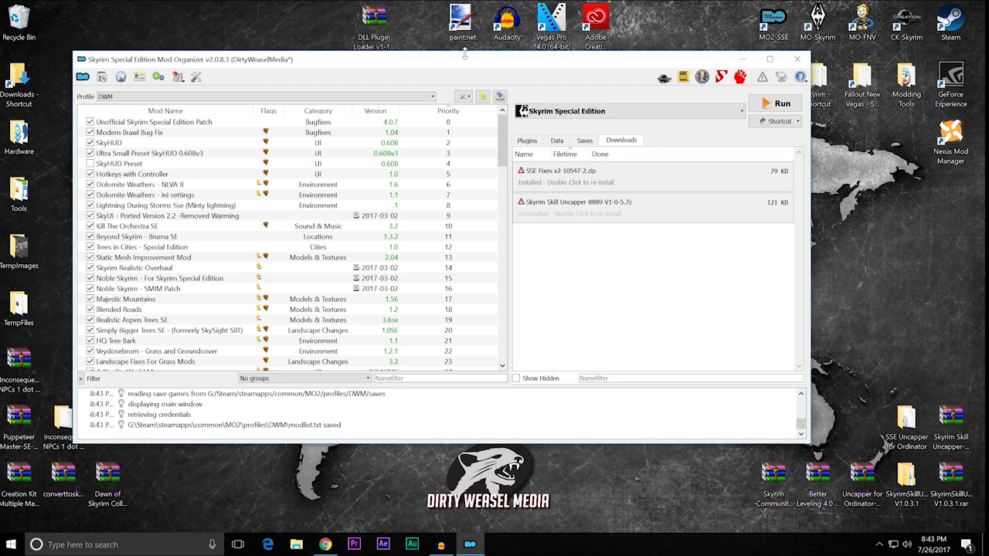
left_click_drag(467, 66, 544, 123)
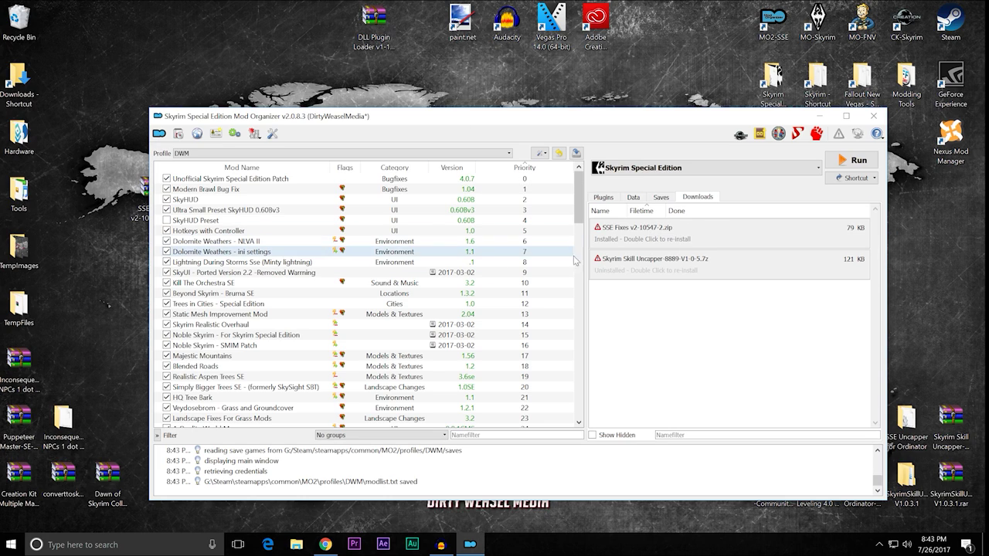
Install the SSE Fixes archive under the name SSE Fixes, despite the DLLPlugins-only layout
double_click(672, 234)
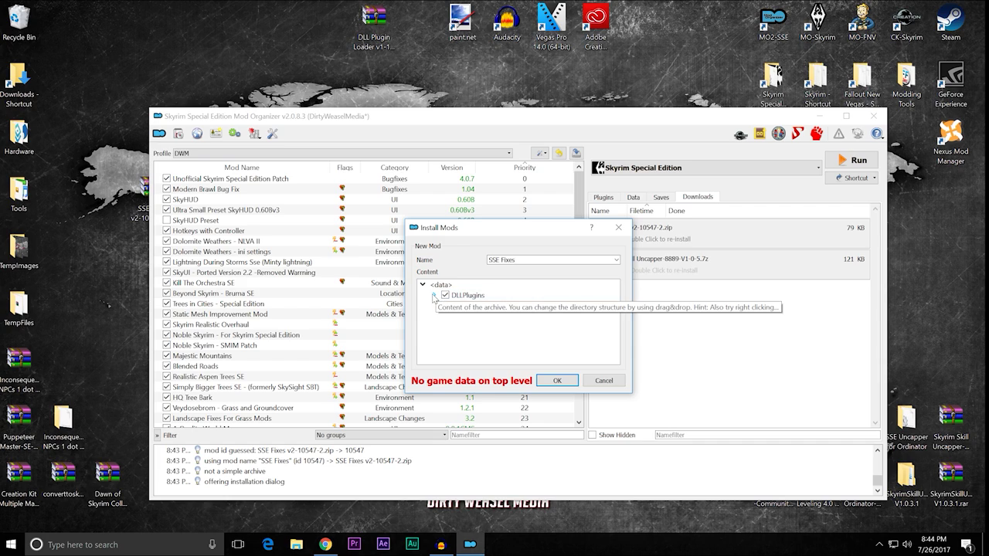
left_click(434, 297)
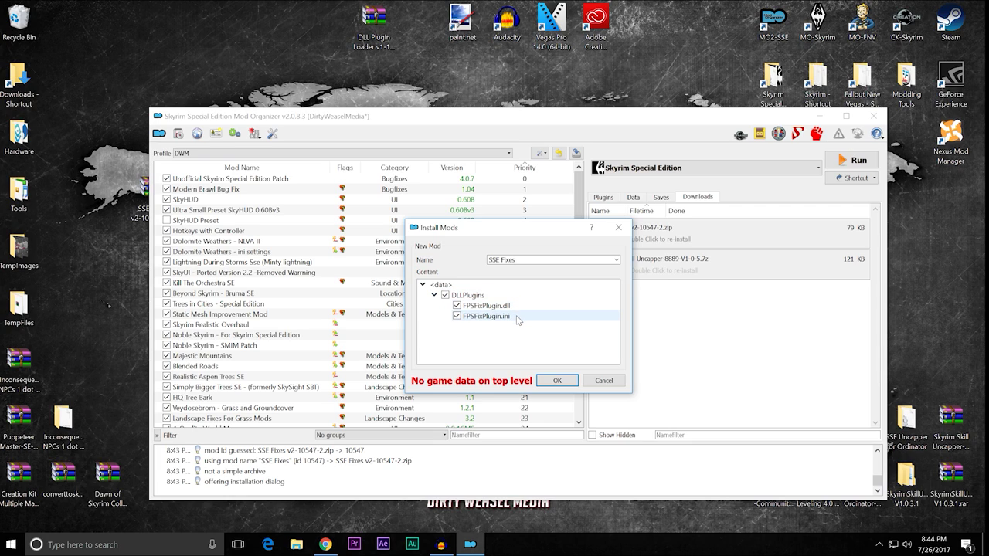
left_click(434, 296)
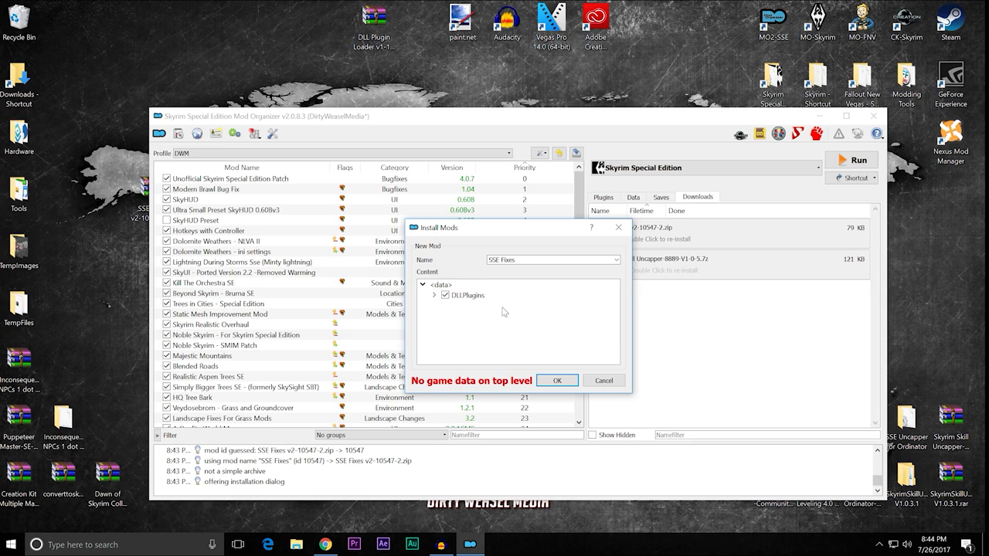
left_click(556, 381)
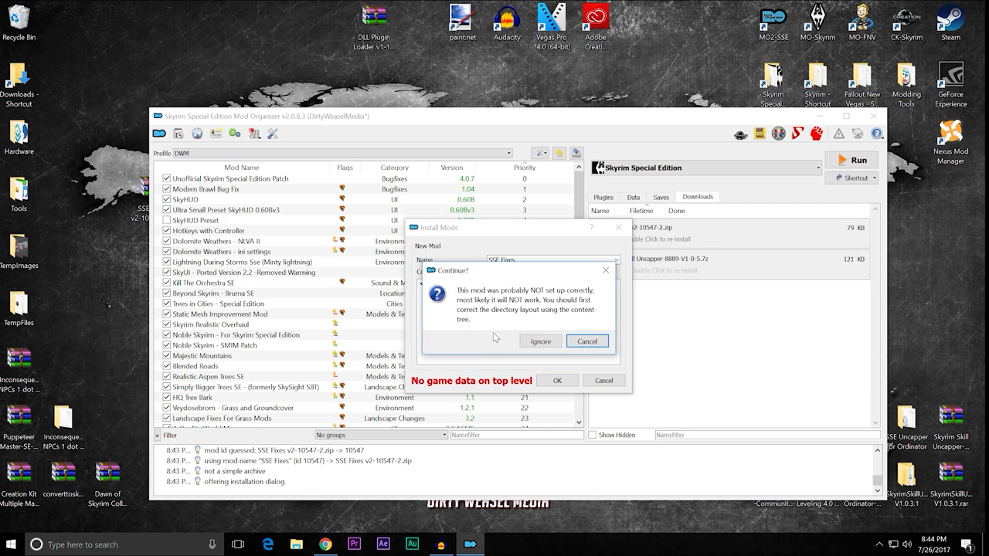
Ignore the layout warning, enable SSE Fixes, and drag it to priority 0
left_click(541, 340)
scroll(570, 330, "down", 18)
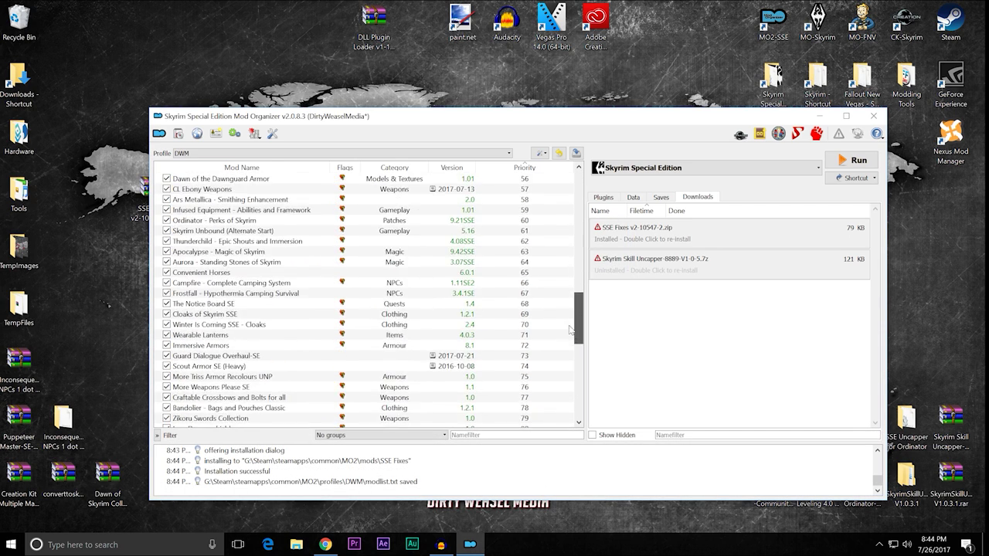
scroll(570, 330, "down", 11)
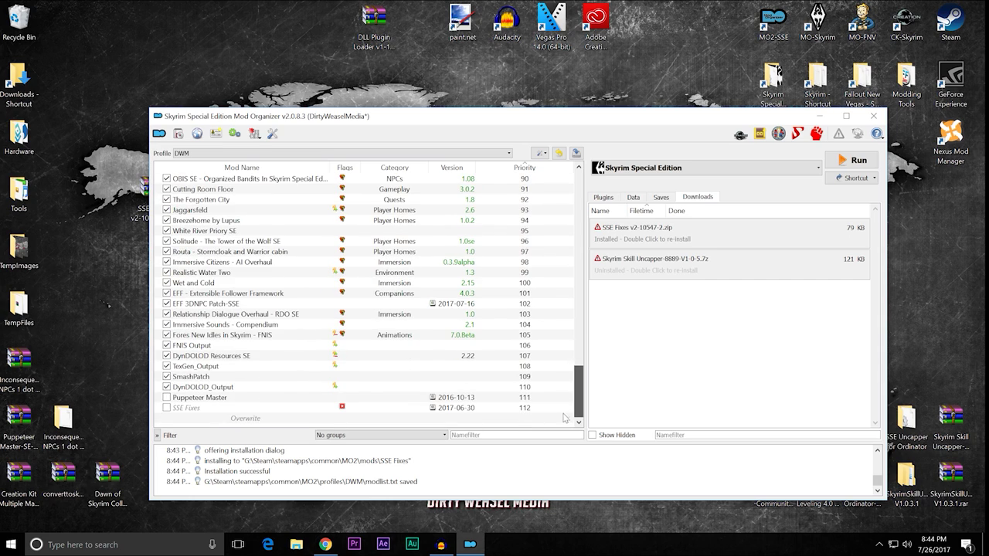
left_click(166, 408)
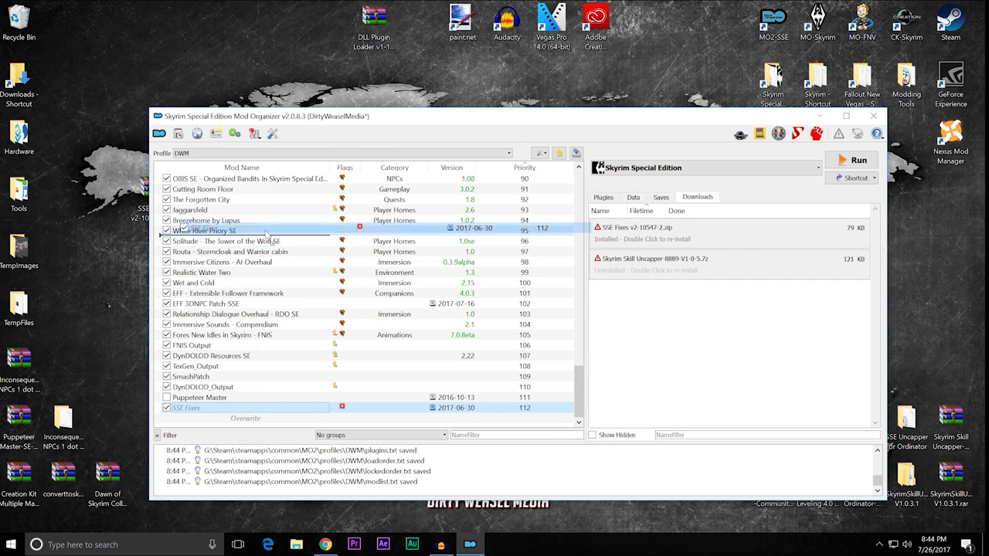
left_click_drag(267, 234, 265, 181)
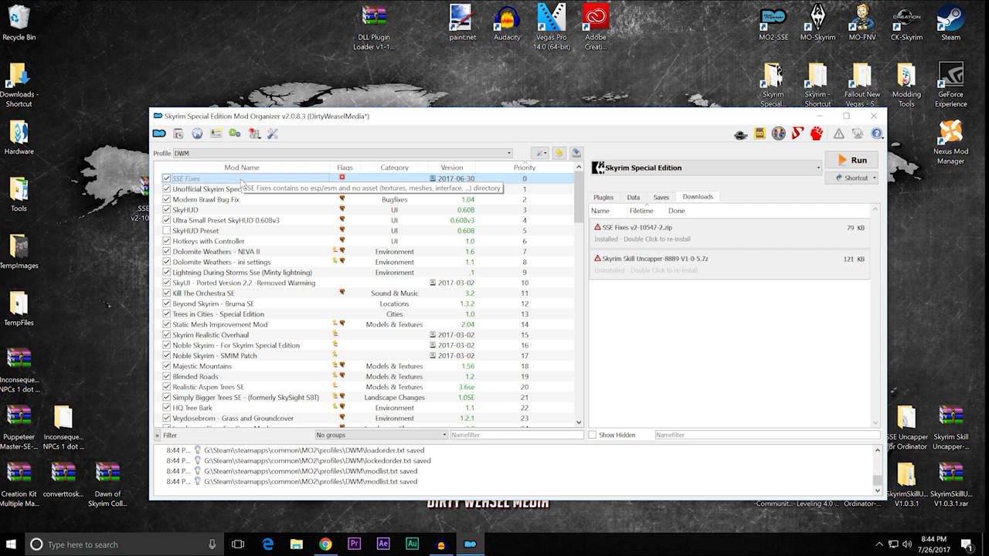
Run Skyrim from Mod Organizer, then quit from the main menu to the desktop
left_click(853, 160)
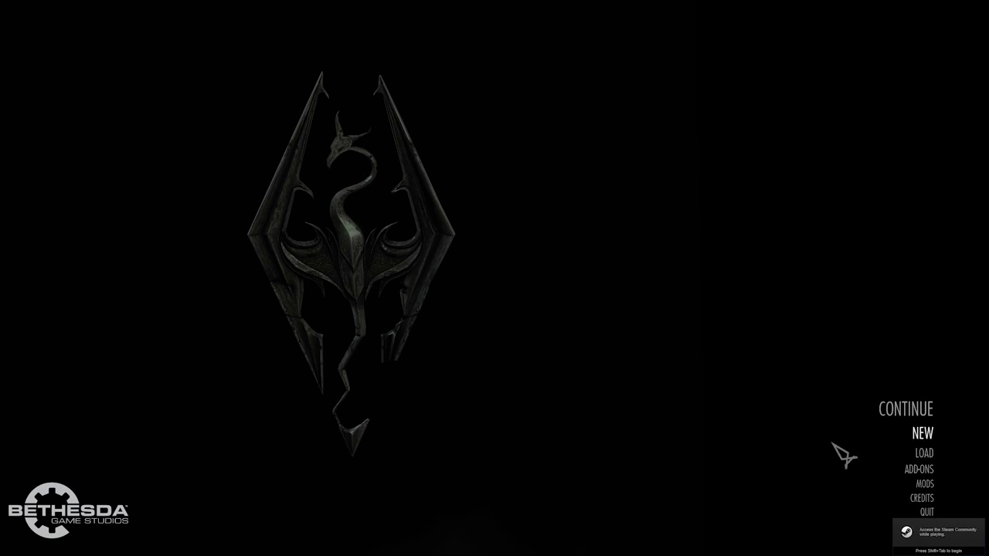
left_click(924, 513)
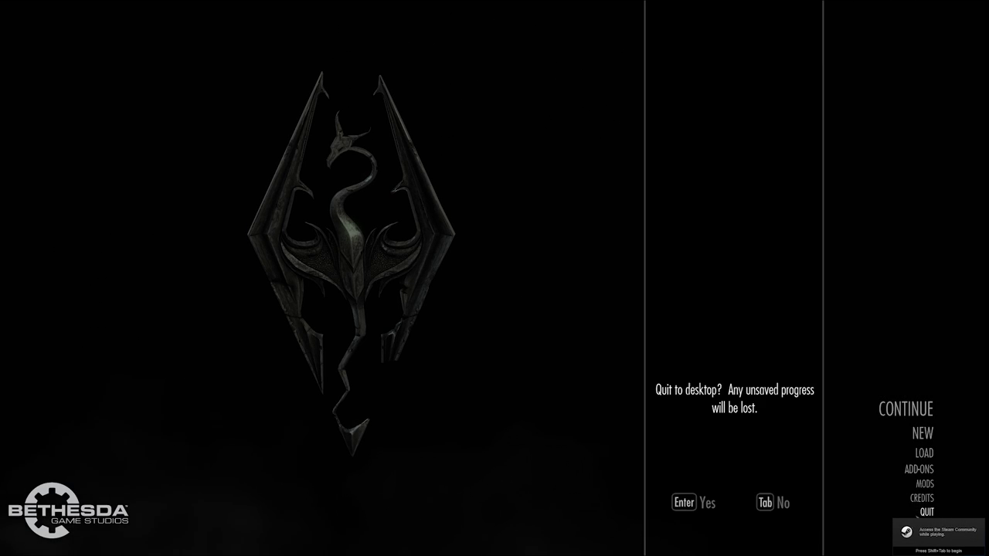
left_click(696, 506)
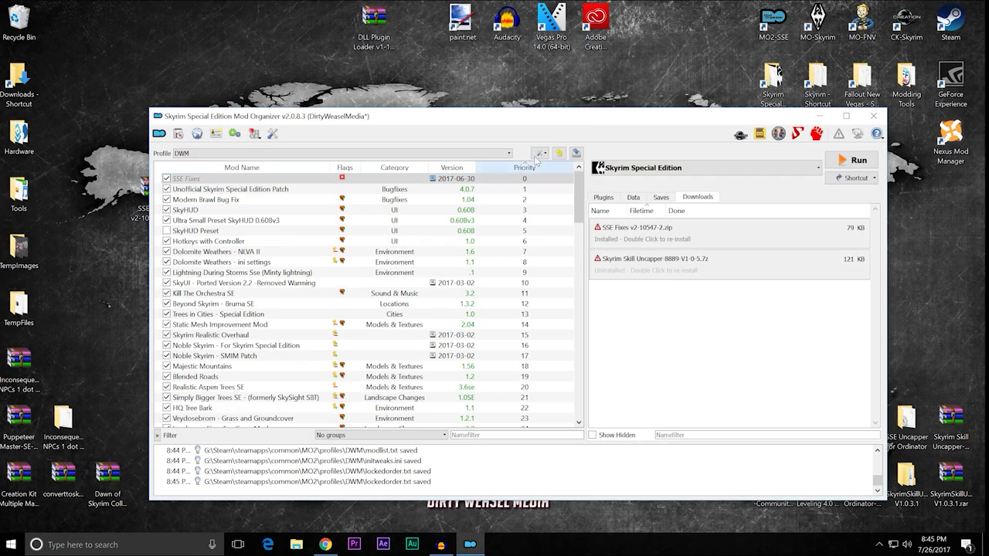
Read binkw64.log's 'Failed to get search handle to Data\DLLPlugins\*.dll', then reposition Mod Organizer
double_click(773, 75)
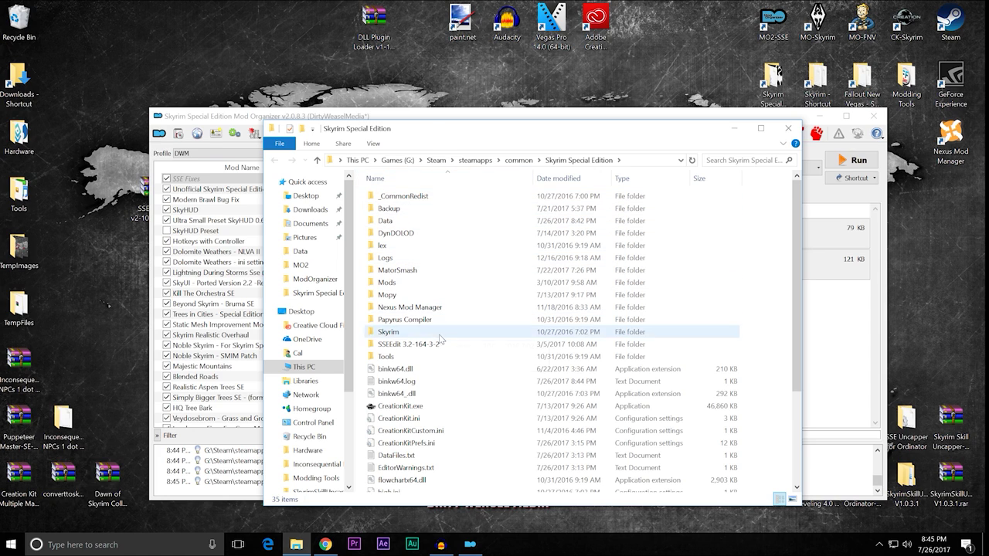
double_click(444, 383)
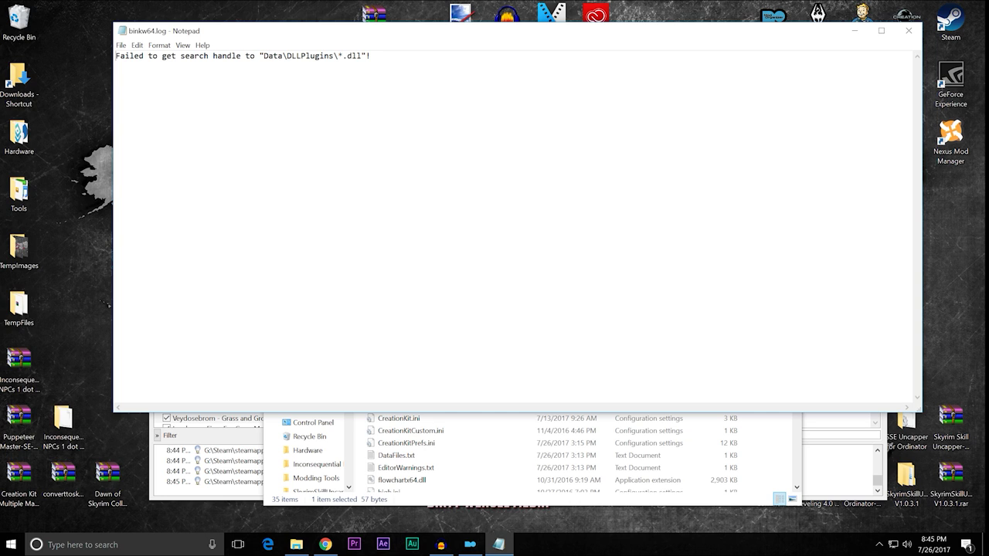
left_click(906, 32)
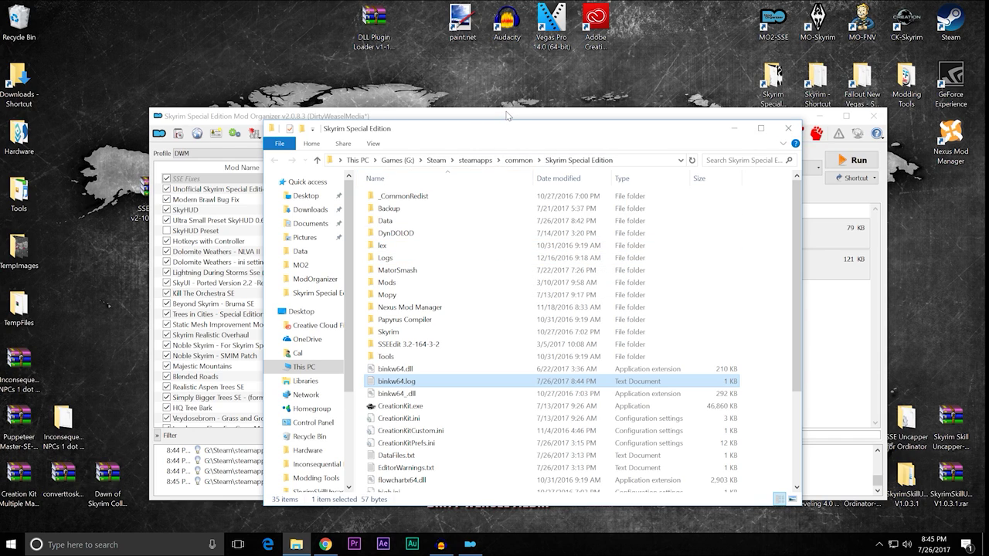
left_click_drag(508, 116, 500, 87)
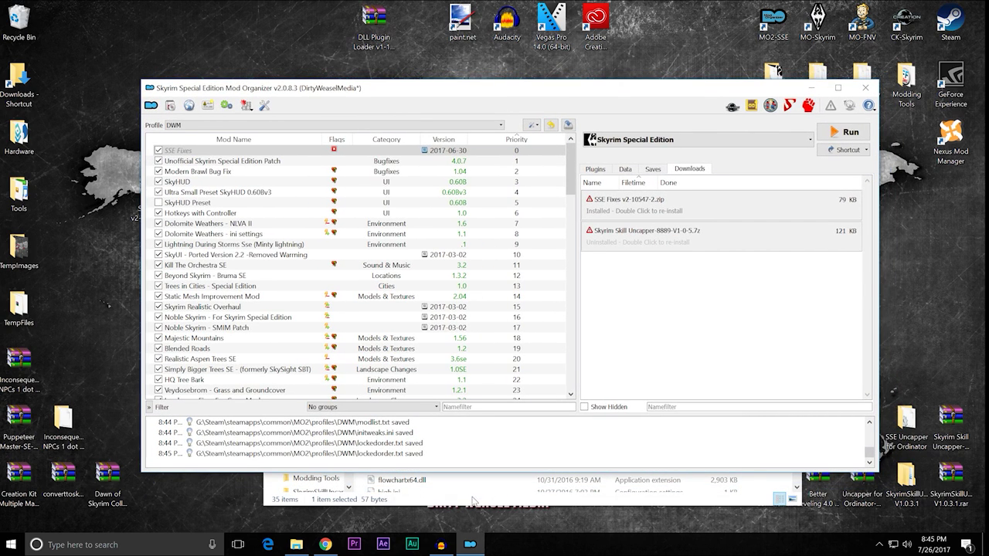
Inspect the game's Data folder, minimize Explorer, and open the SSE Fixes mod details
left_click(437, 503)
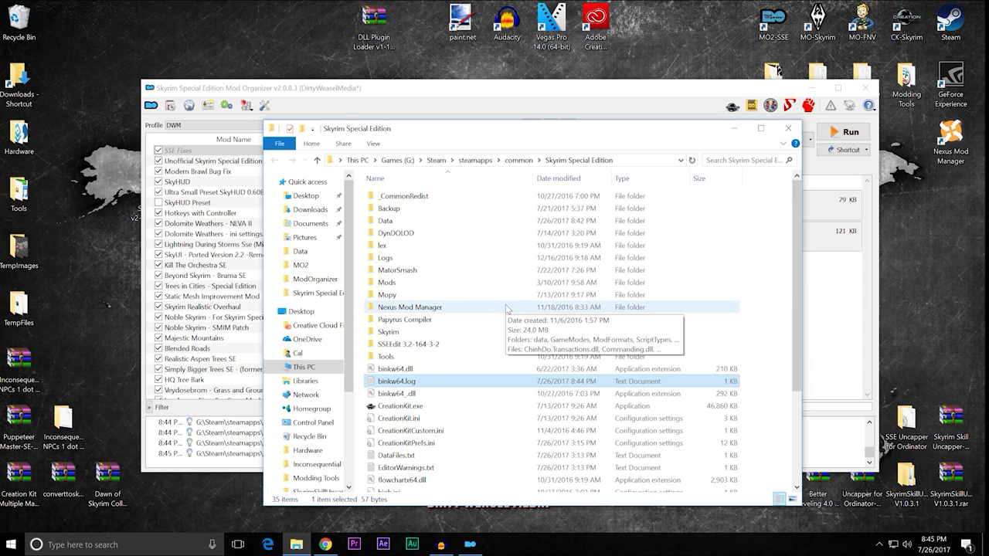
double_click(417, 220)
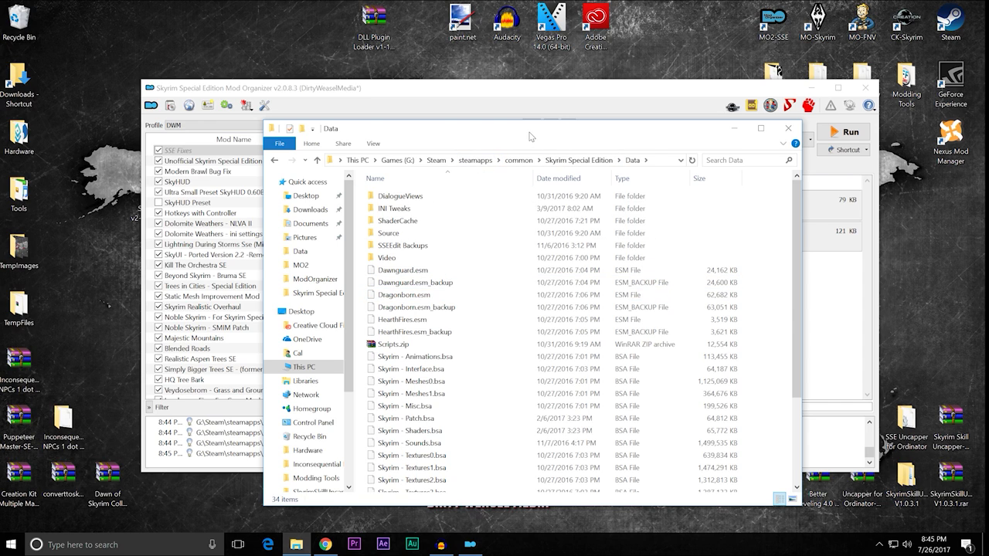
left_click(734, 128)
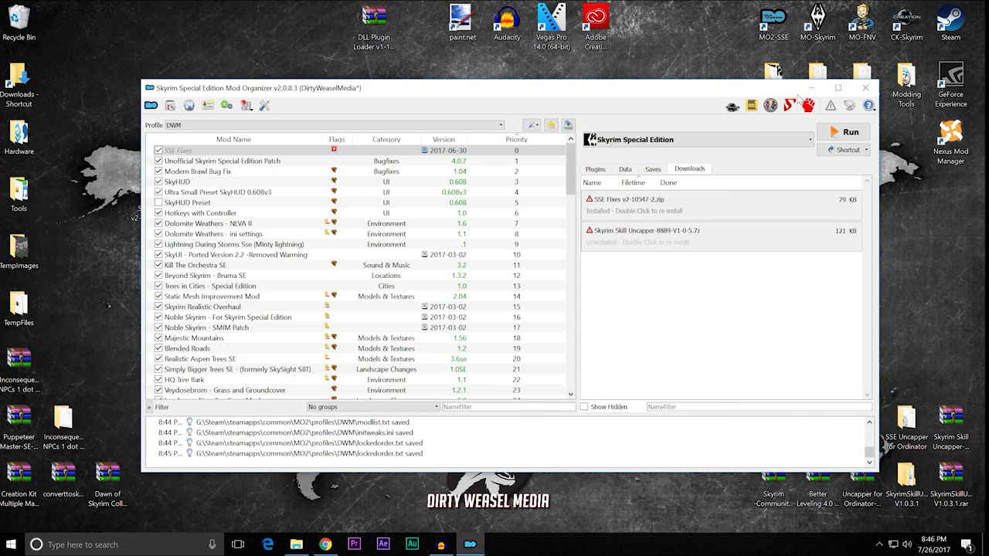
double_click(298, 151)
Copy the exact 'DLLPlugins' folder name from the Filetree tab via Rename, then close the details
left_click(638, 173)
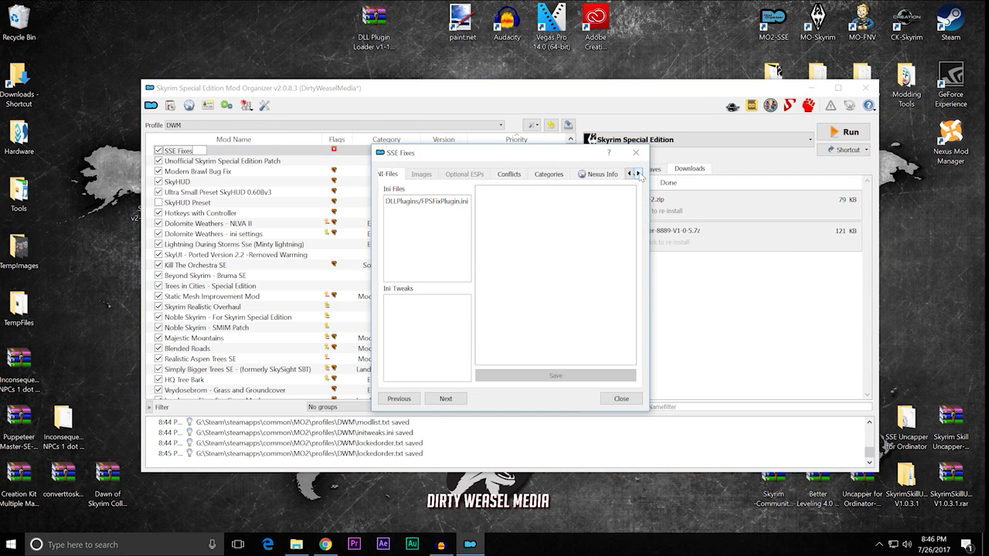
left_click(639, 174)
left_click(638, 173)
left_click(607, 174)
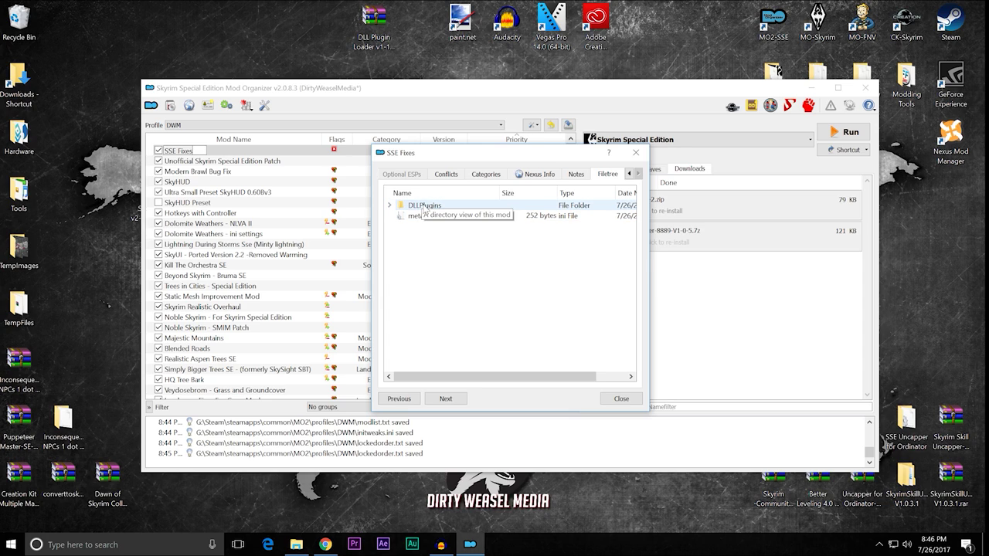
left_click(449, 208)
right_click(450, 209)
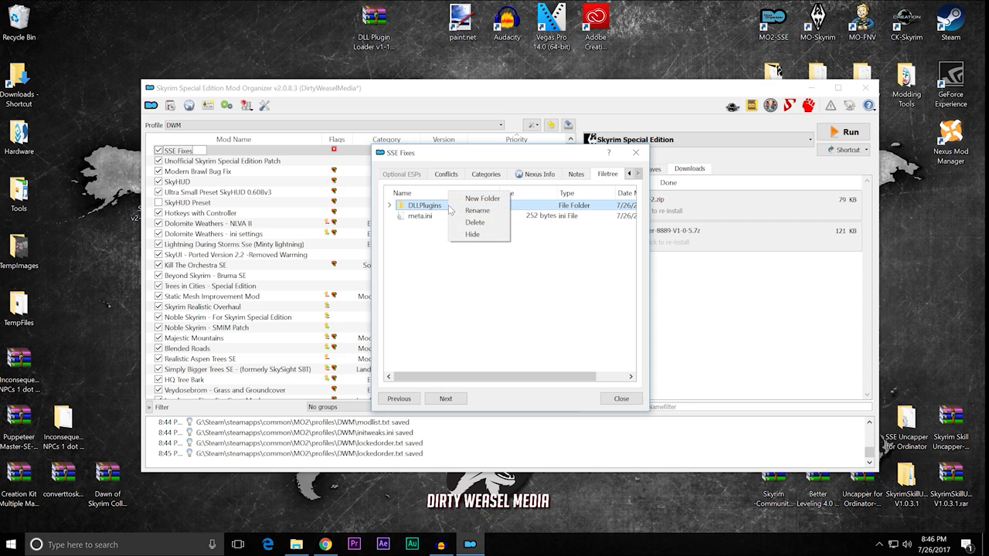
key("Escape")
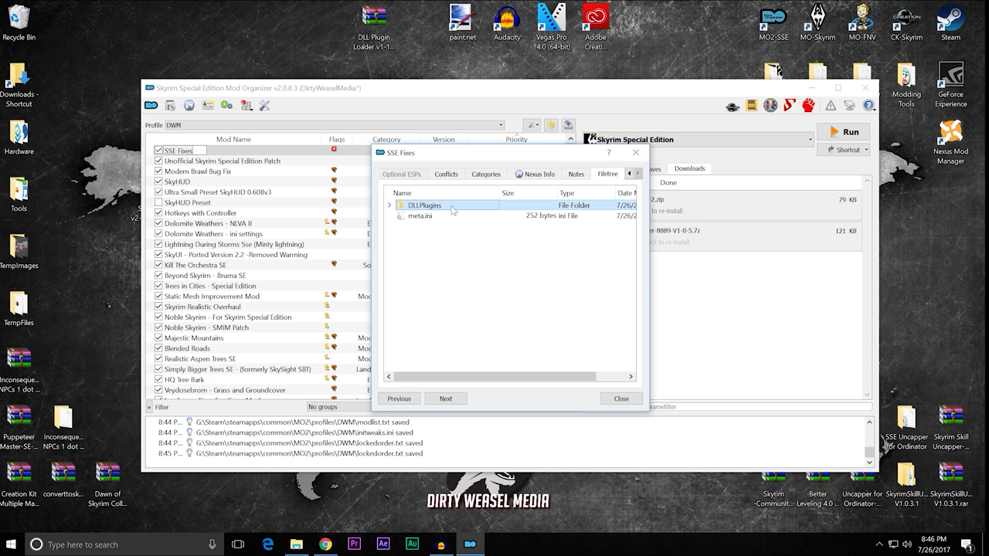
right_click(451, 210)
left_click(475, 212)
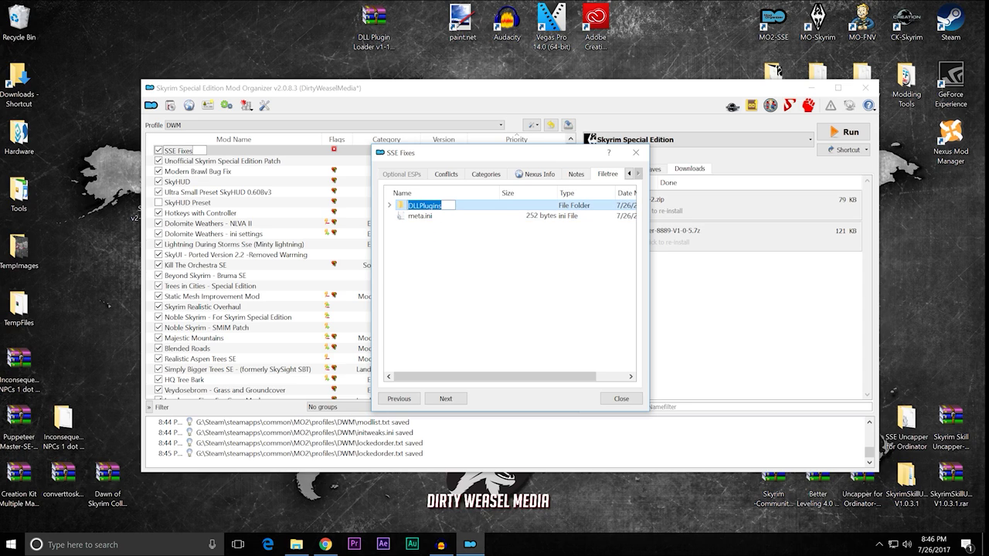
right_click(436, 207)
left_click(456, 253)
left_click(619, 399)
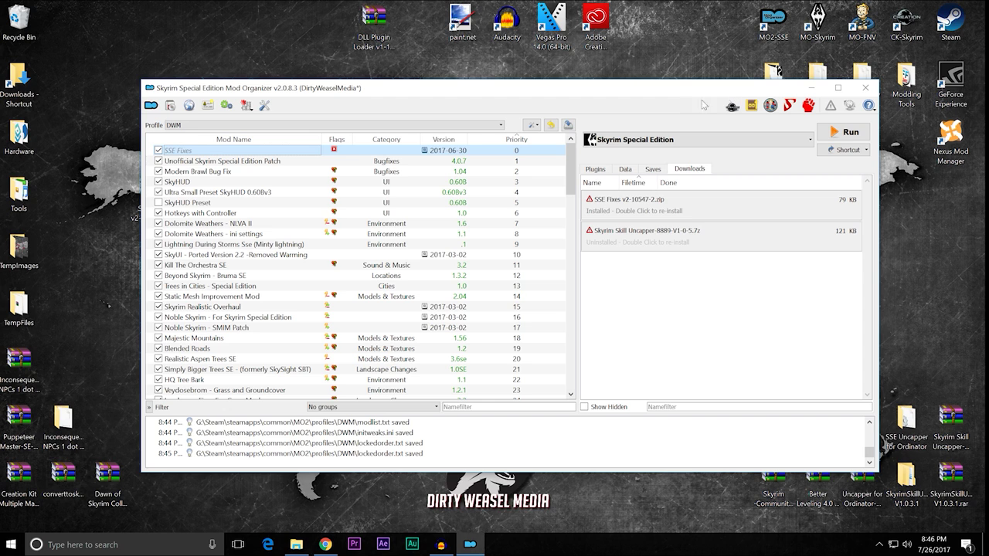
Minimize Mod Organizer and return to the Skyrim Special Edition Data folder in Explorer
left_click(813, 90)
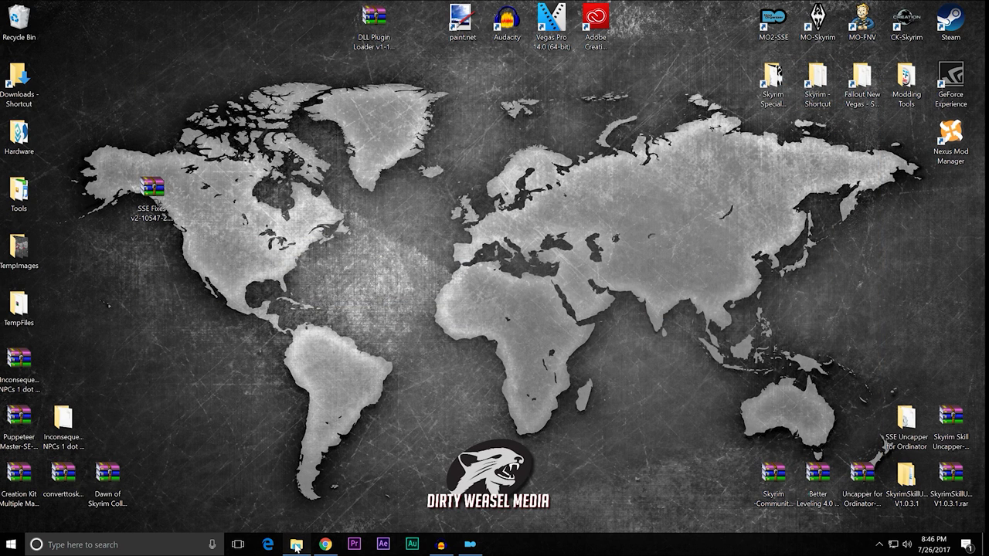
left_click(296, 545)
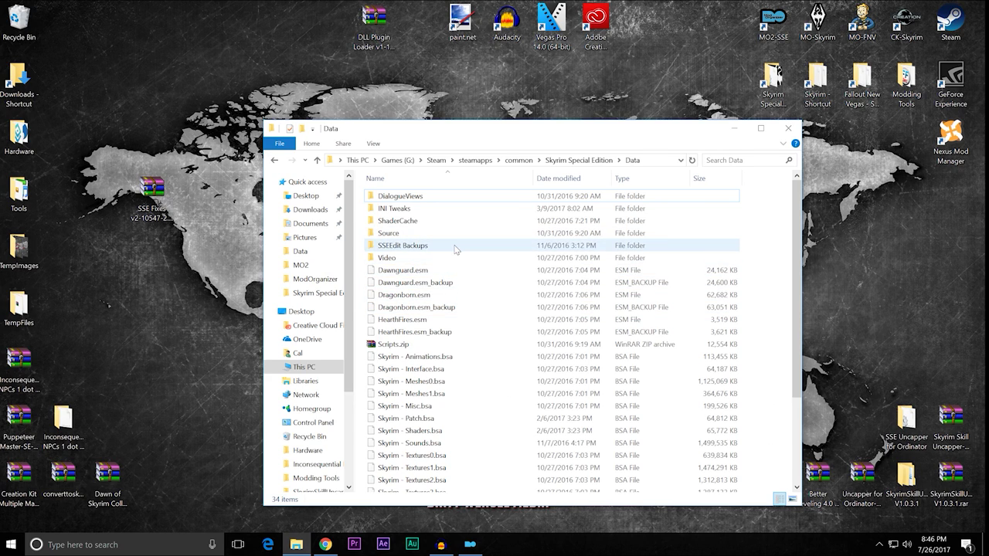
scroll(433, 245, "down", 2)
scroll(433, 232, "up", 2)
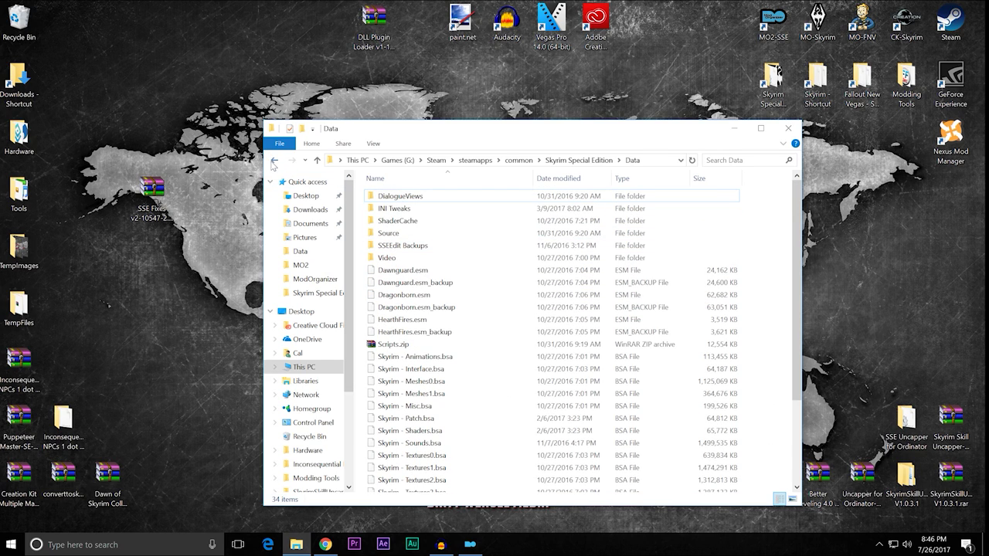
left_click(275, 160)
double_click(383, 221)
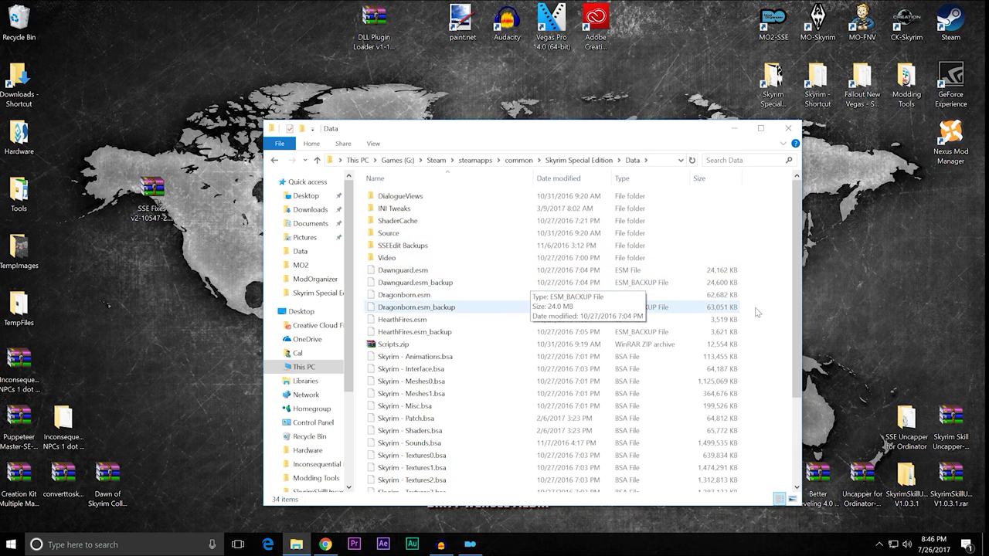
Create a new folder named DLLPlugins in Data and confirm it is empty
right_click(767, 288)
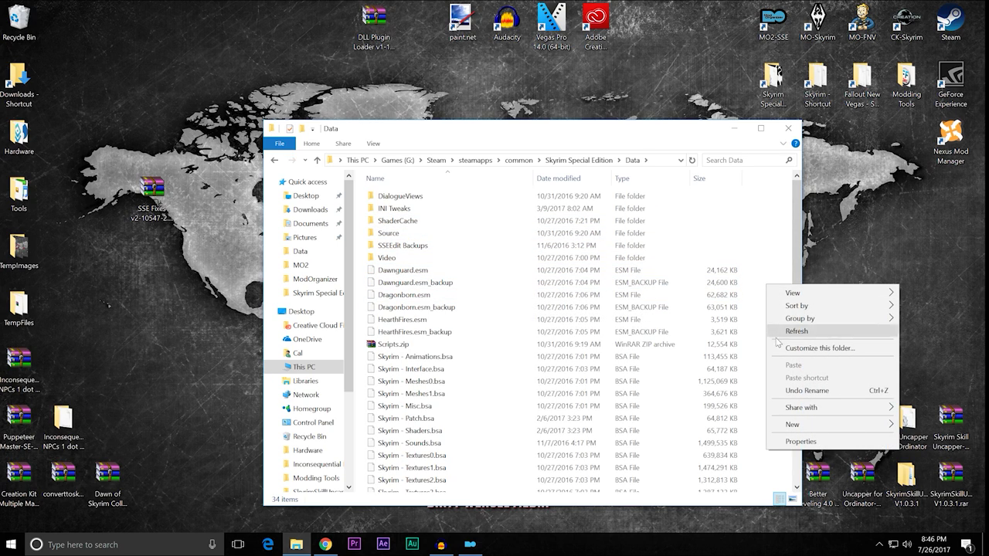
mouse_move(786, 425)
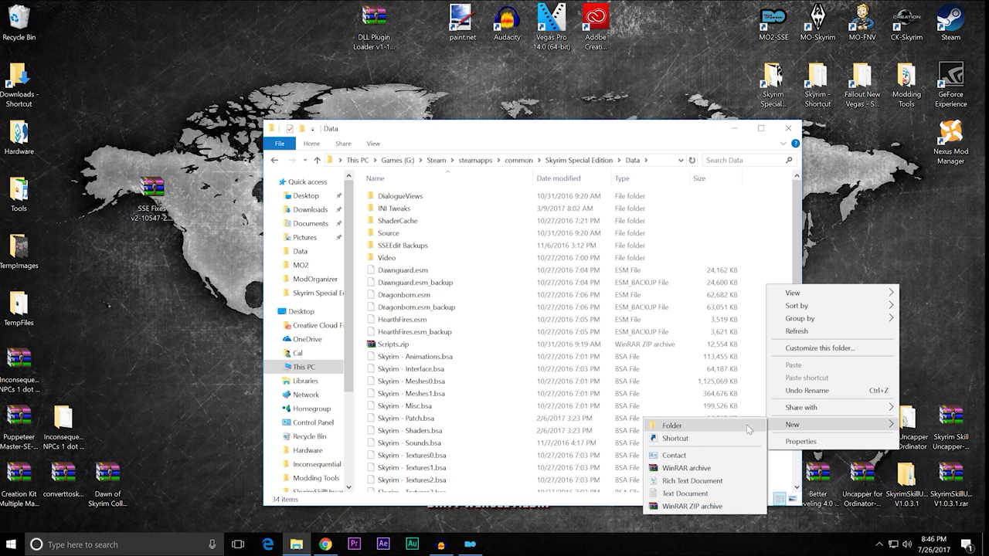
left_click(663, 426)
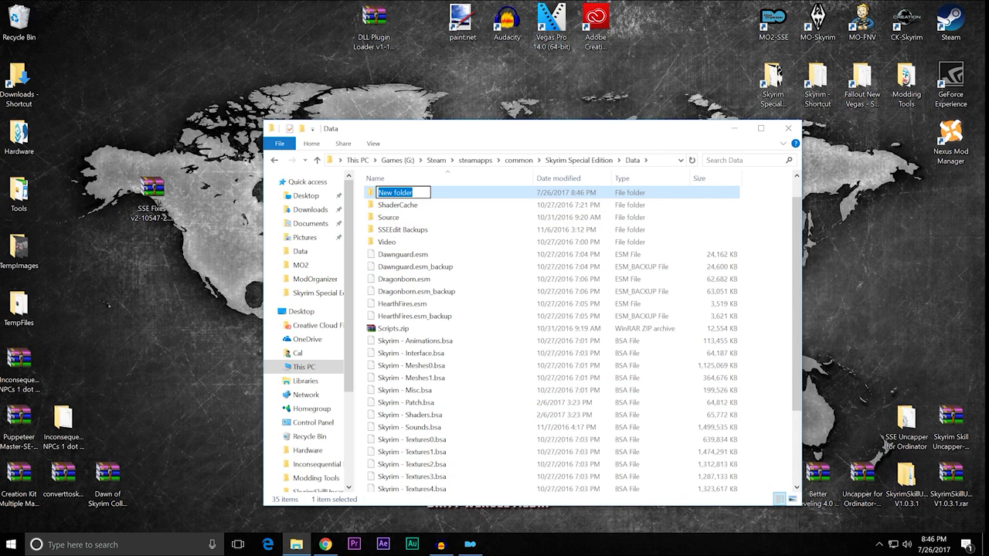
right_click(395, 193)
left_click(413, 234)
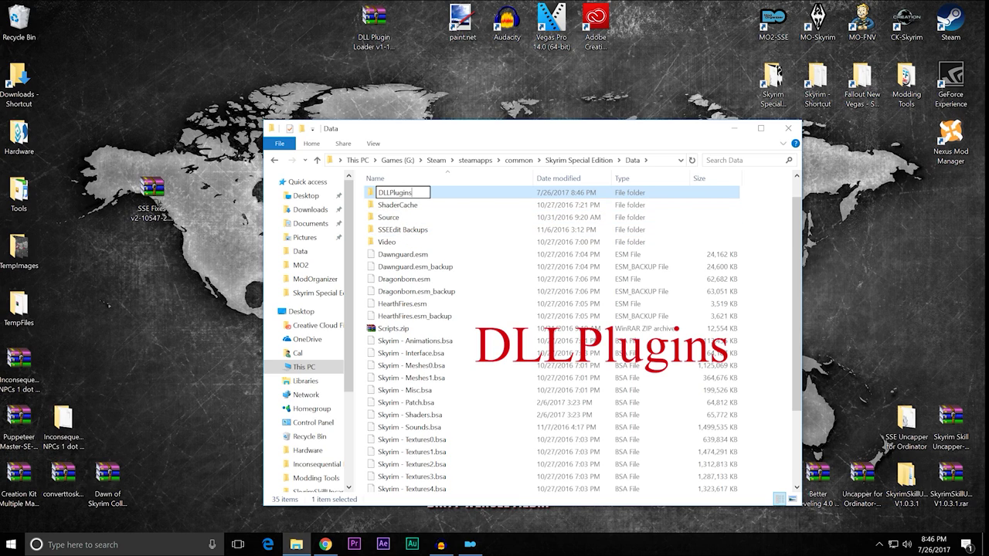
key("Return")
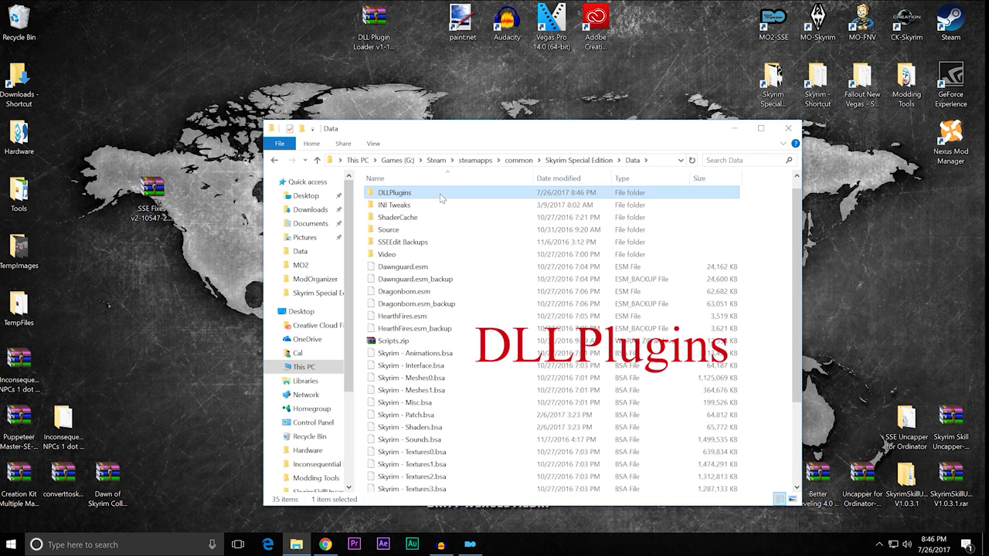
double_click(440, 194)
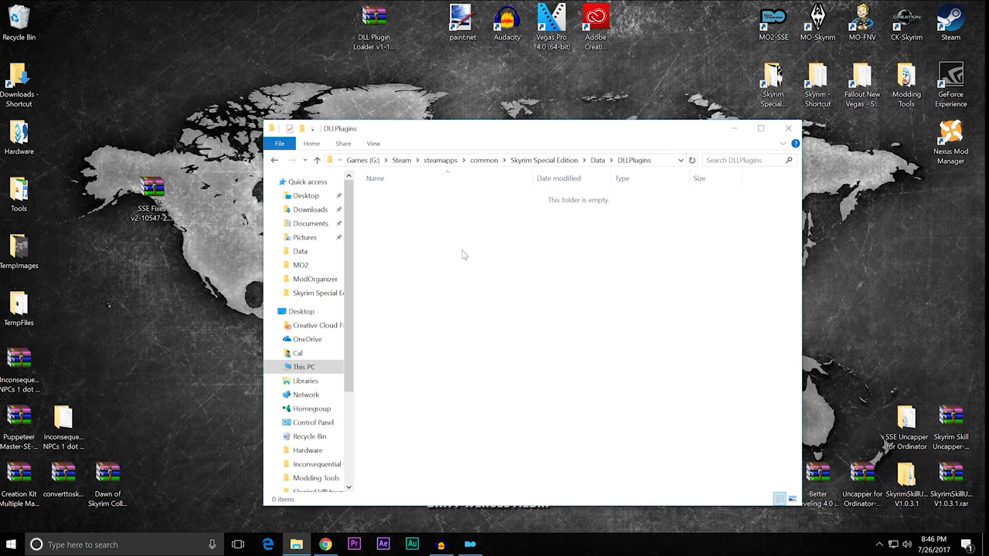
left_click(275, 160)
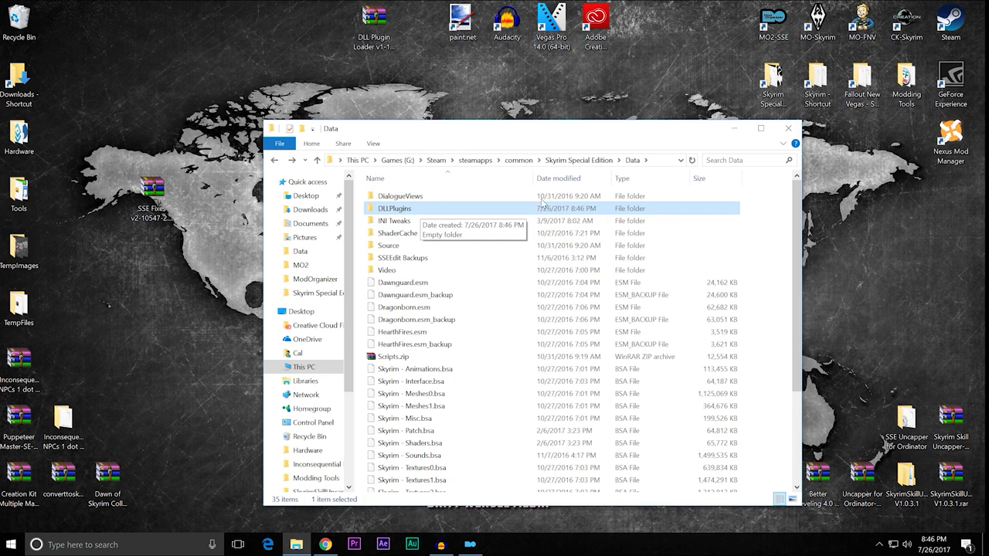
Close Explorer, run Skyrim from Mod Organizer 2, quit the game, and reopen the game folder
left_click(786, 128)
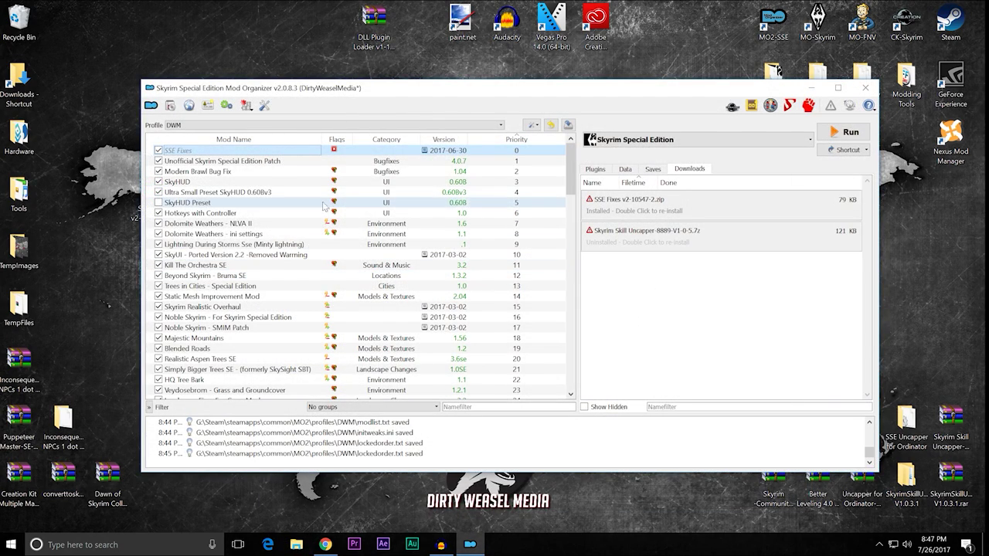
left_click(842, 133)
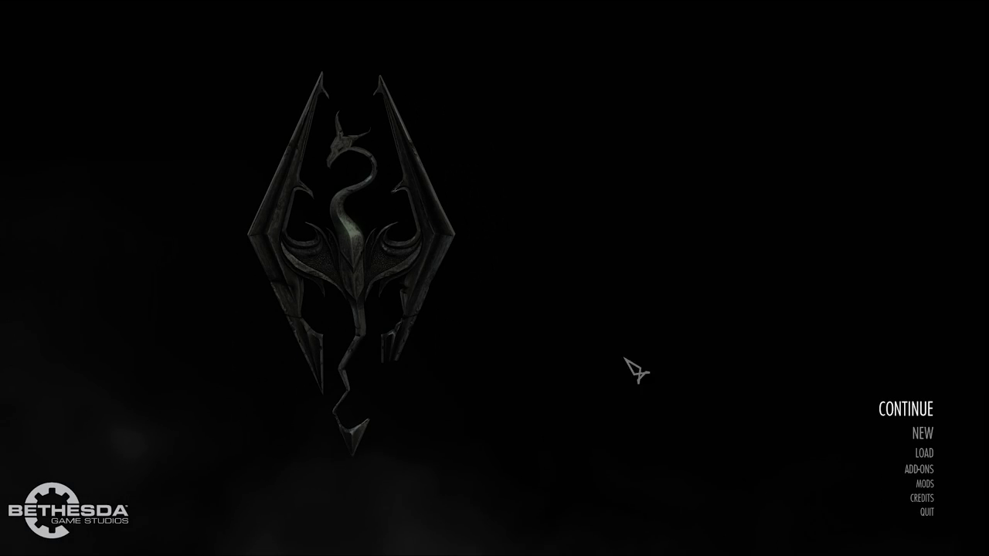
left_click(927, 512)
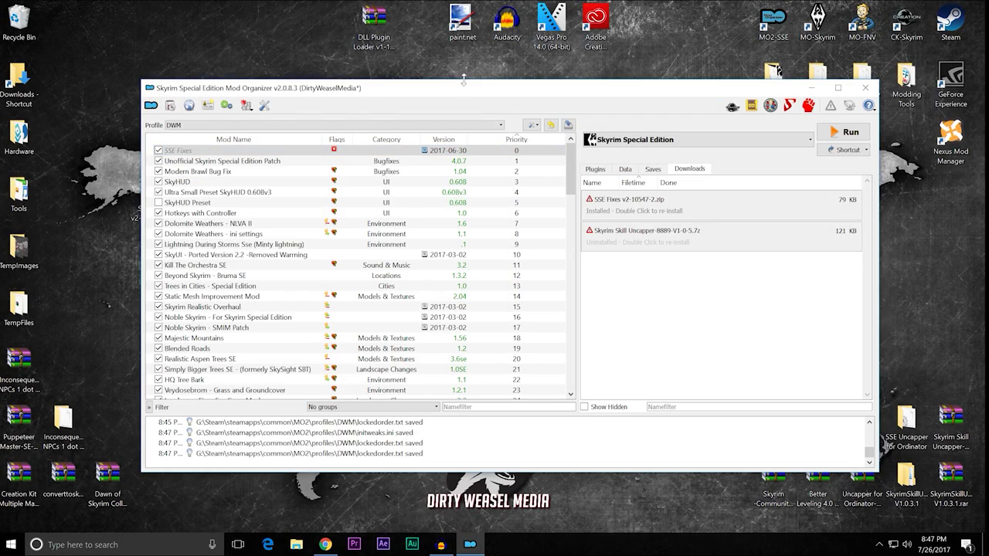
left_click_drag(463, 80, 450, 118)
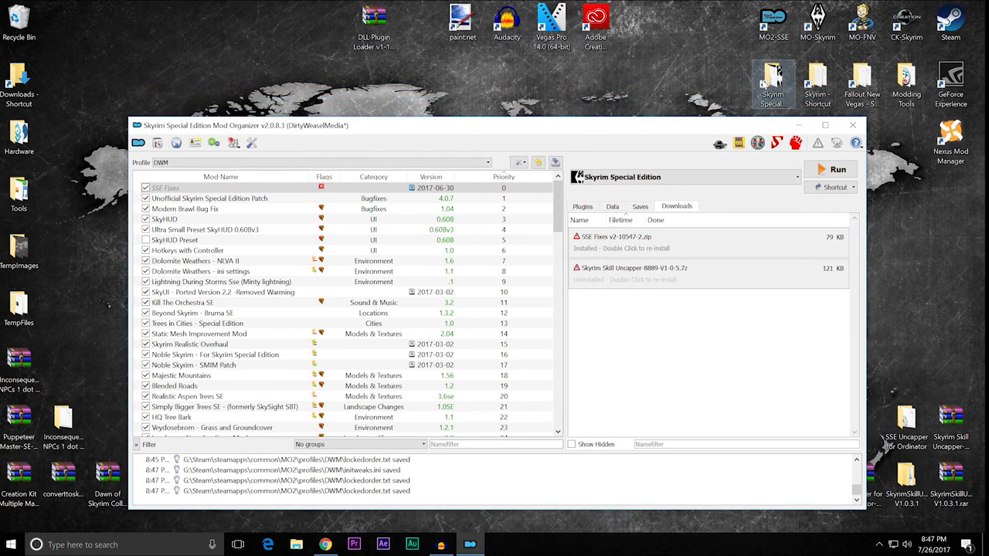
double_click(756, 84)
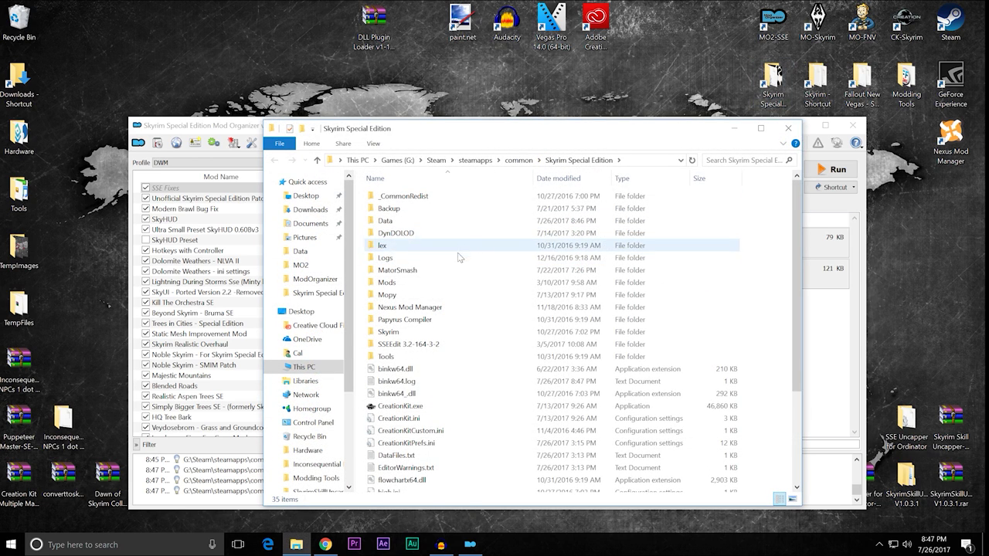
Check binkw64.log in Notepad shows FPSFixPlugin.dll as OK - loaded, then close it
double_click(445, 382)
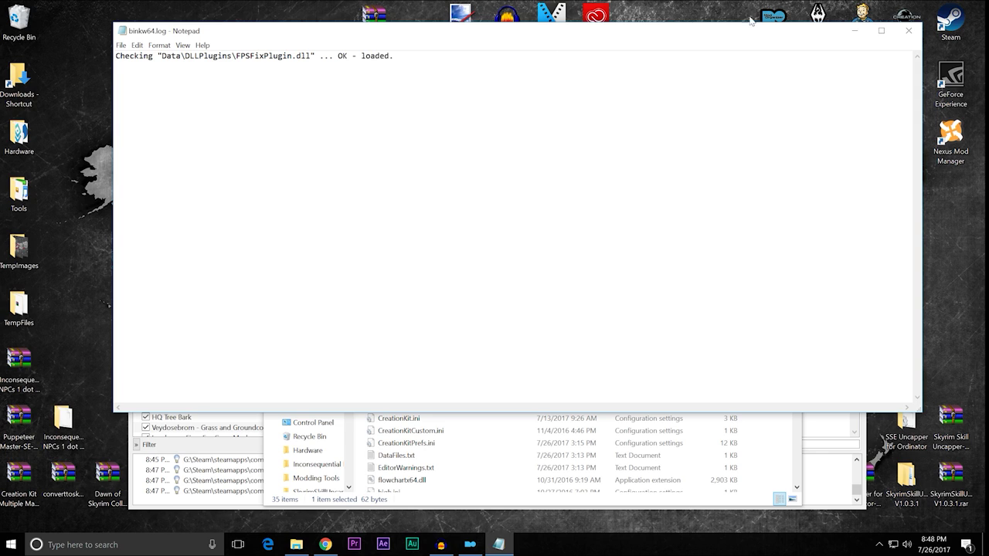
left_click(908, 31)
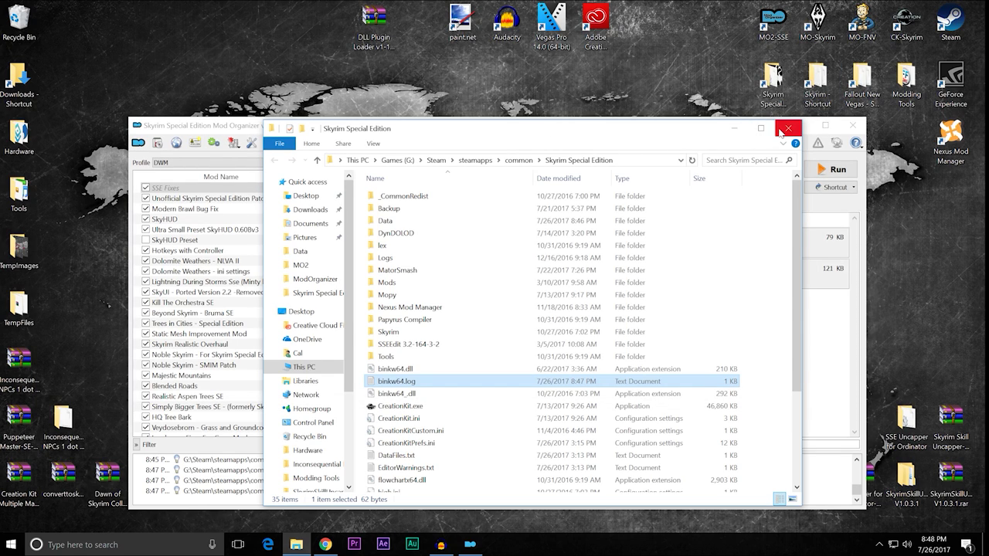
double_click(454, 221)
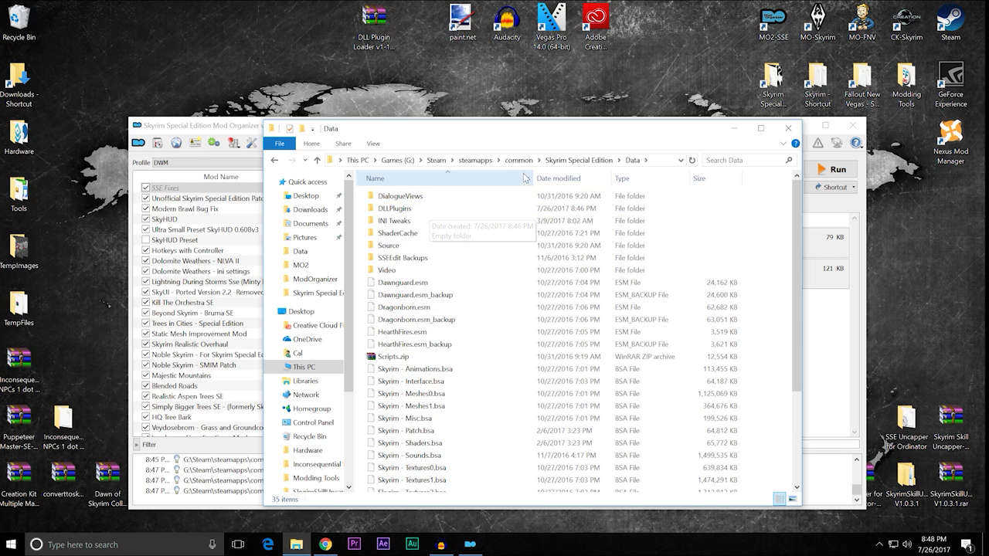
Reopen Data, show DLLPlugins is still empty, return to the game folder, and close Explorer
left_click(550, 160)
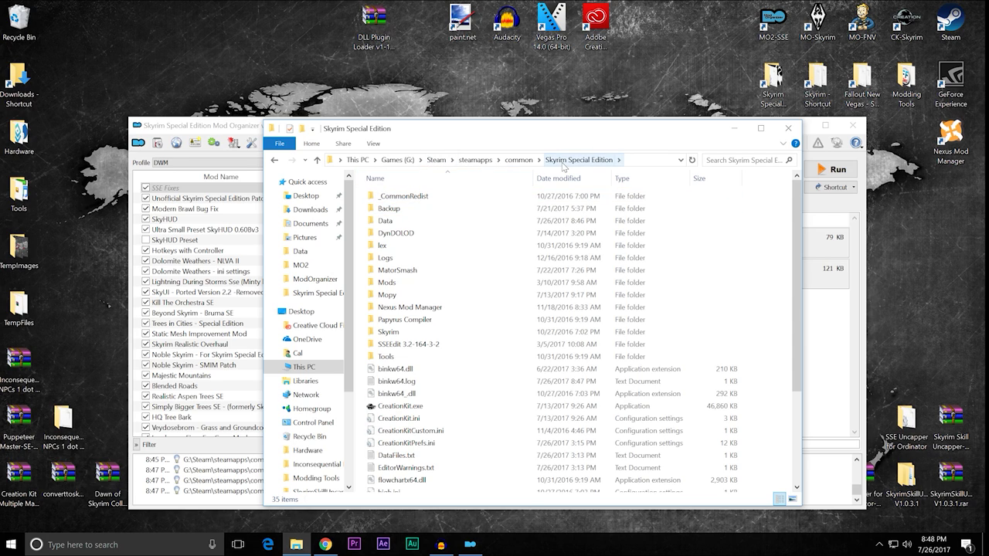
left_click(440, 224)
double_click(440, 223)
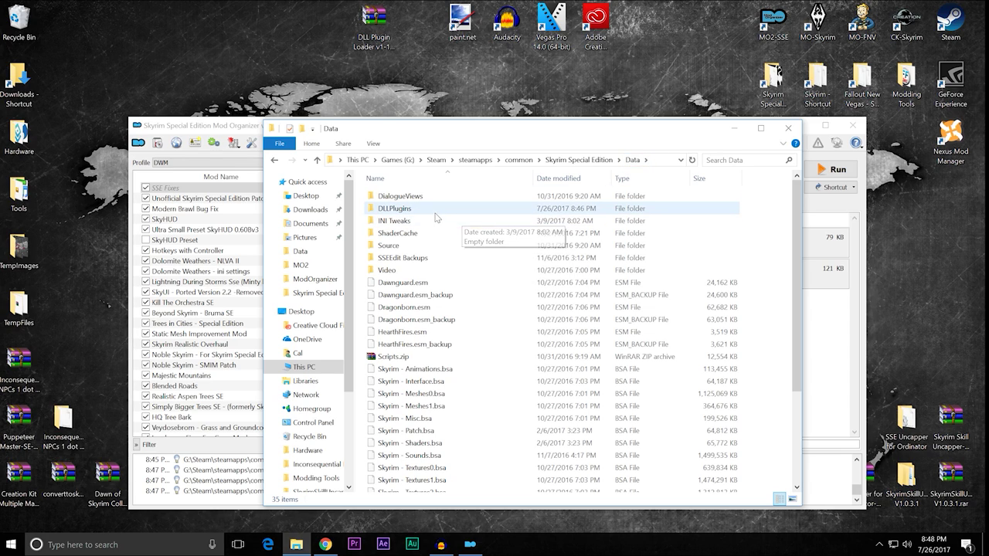
double_click(424, 210)
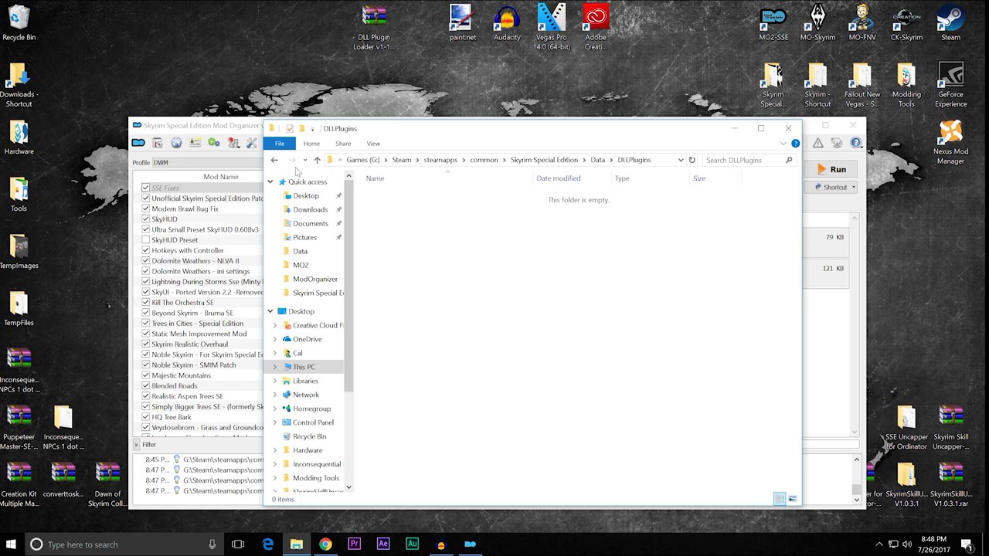
left_click(275, 161)
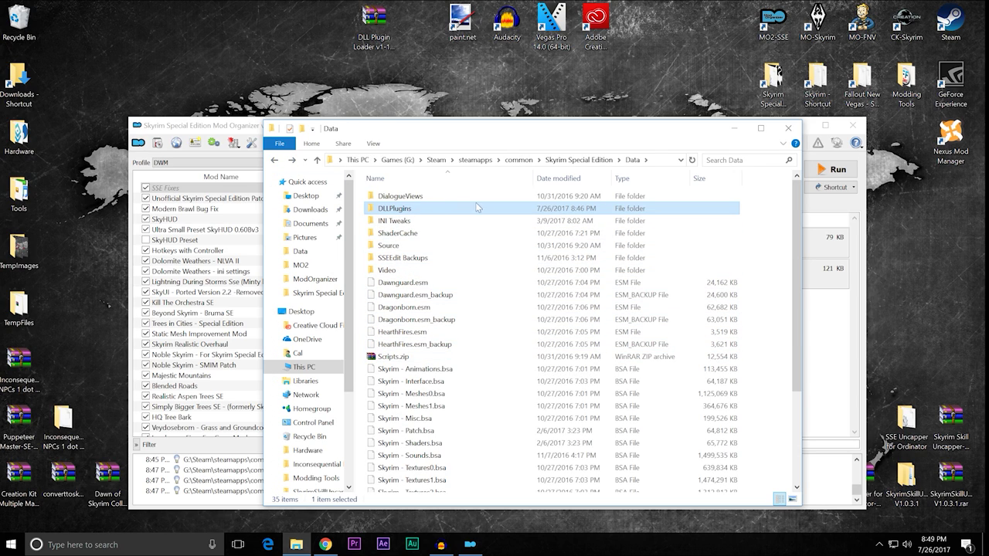
left_click(567, 164)
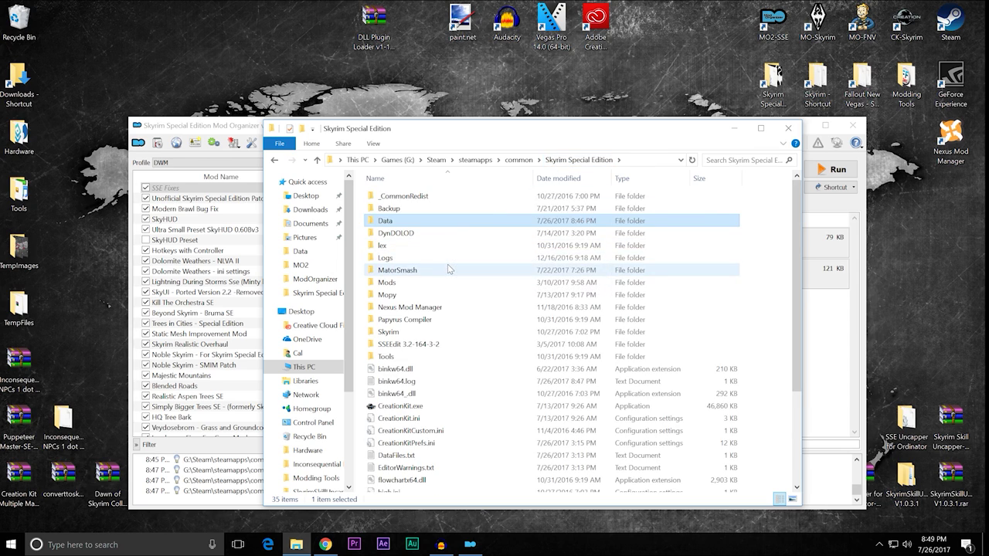
left_click(782, 129)
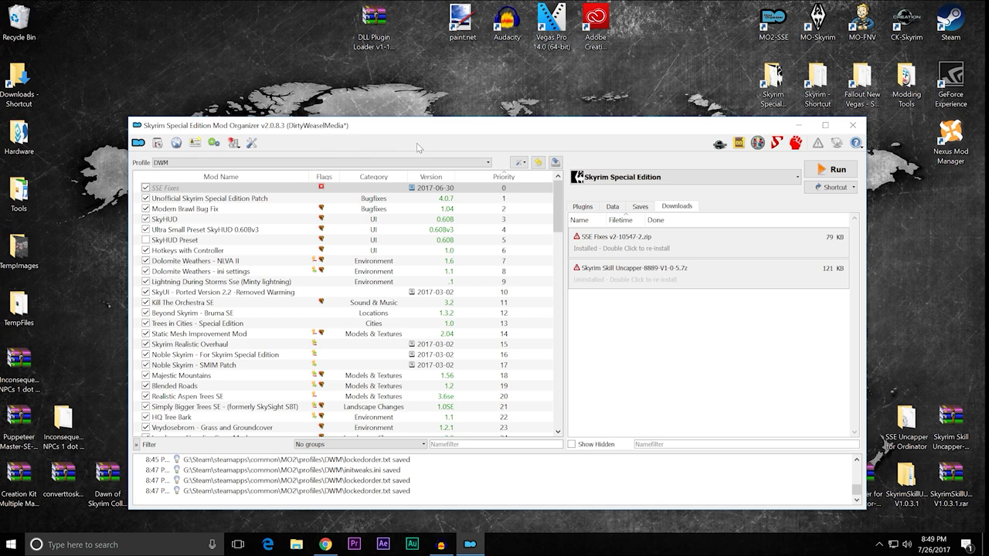
Inspect FPSFixPlugin.ini in the SSE Fixes INI Files tab, then close the information window
double_click(244, 190)
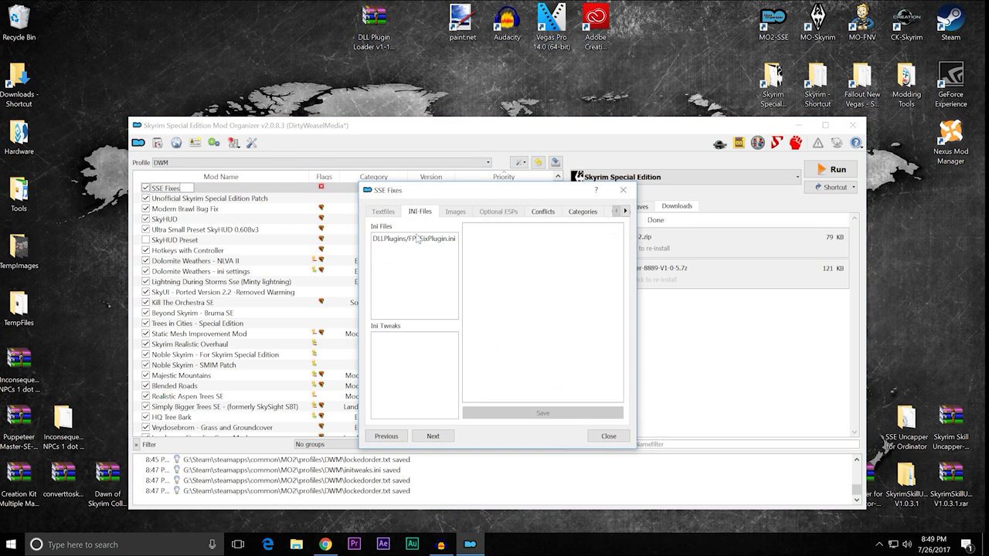
left_click(417, 240)
mouse_move(619, 267)
left_mouse_down()
mouse_move(616, 326)
mouse_move(616, 285)
left_mouse_up()
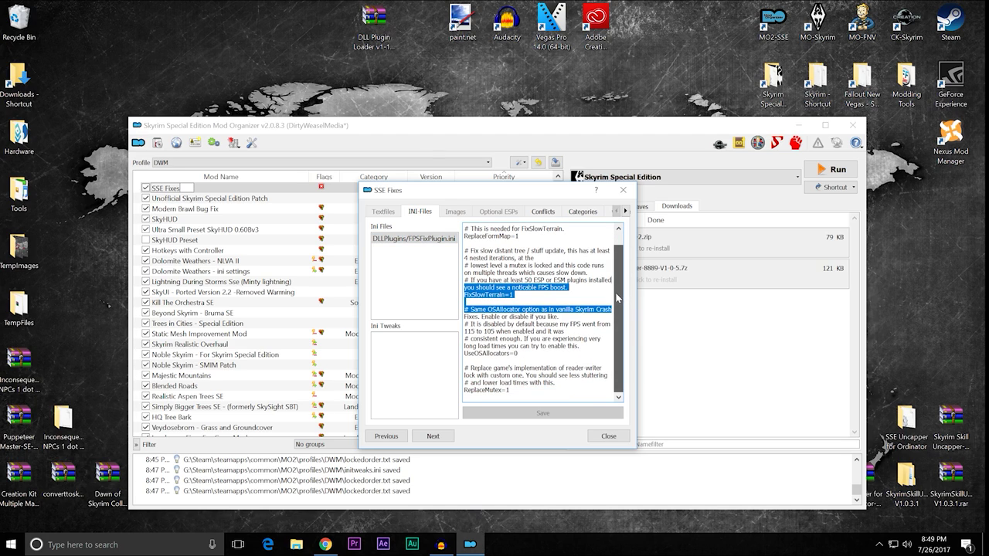
left_click(613, 296)
scroll(622, 266, "up", 1)
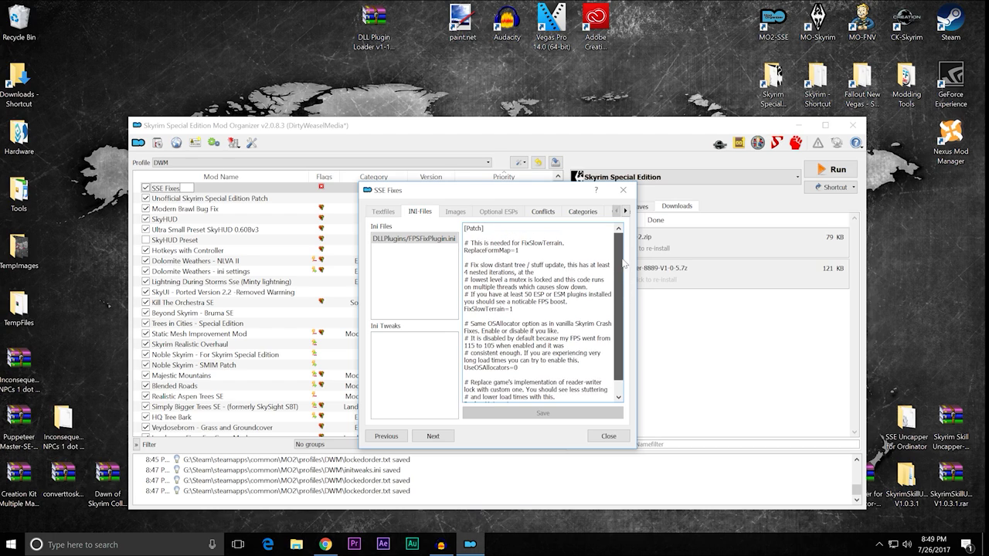
left_click(623, 190)
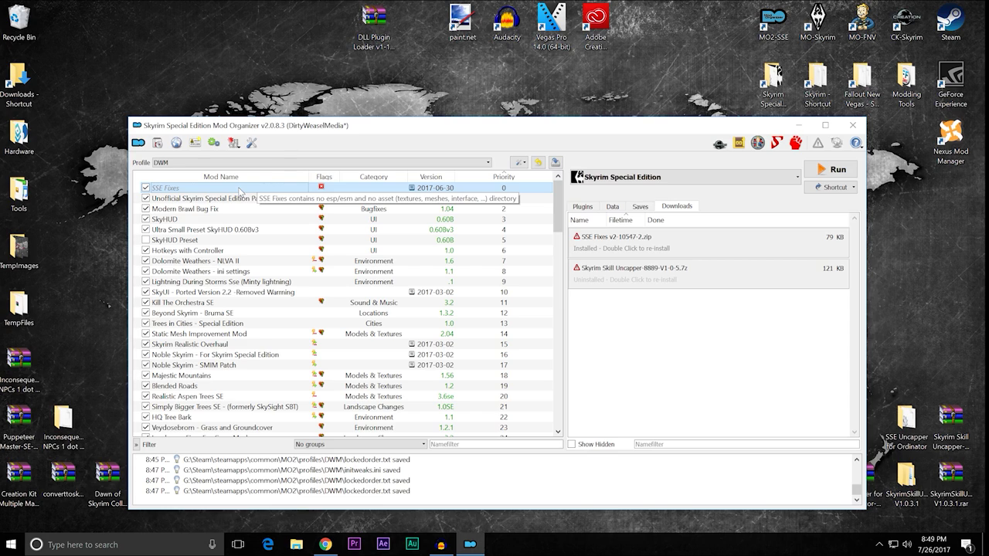
Open and dismiss the Tools list, then minimize Mod Organizer 2 to the desktop
left_click(233, 144)
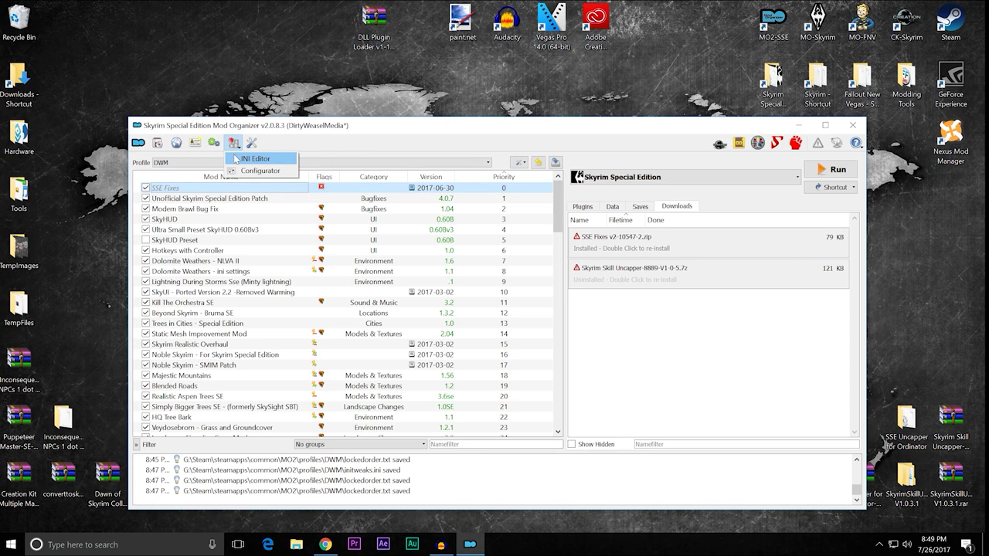
left_click(282, 148)
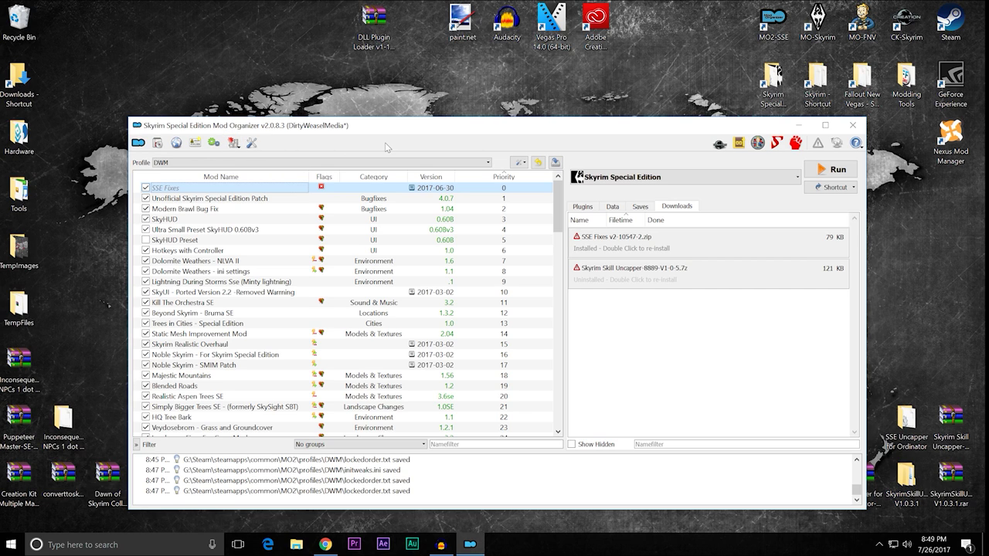
left_click(801, 125)
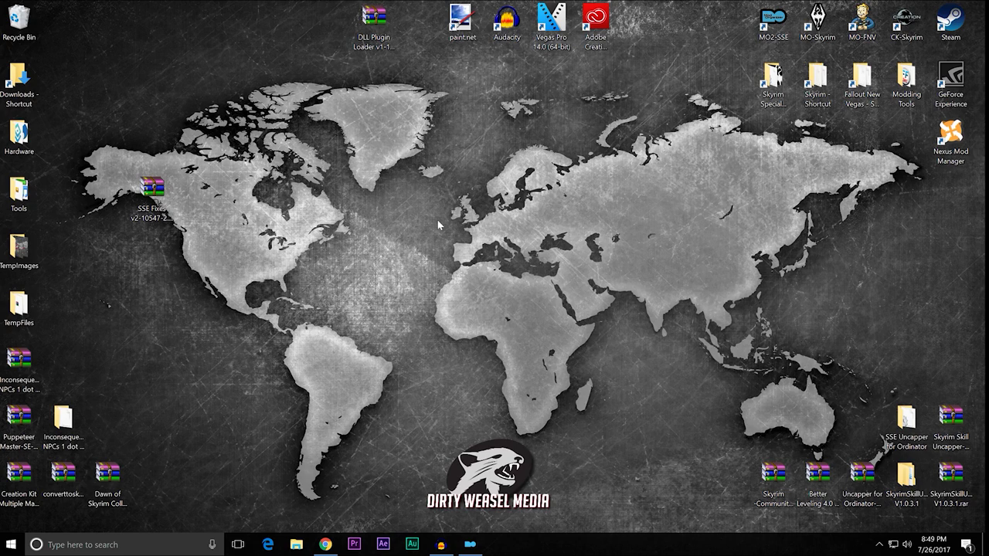